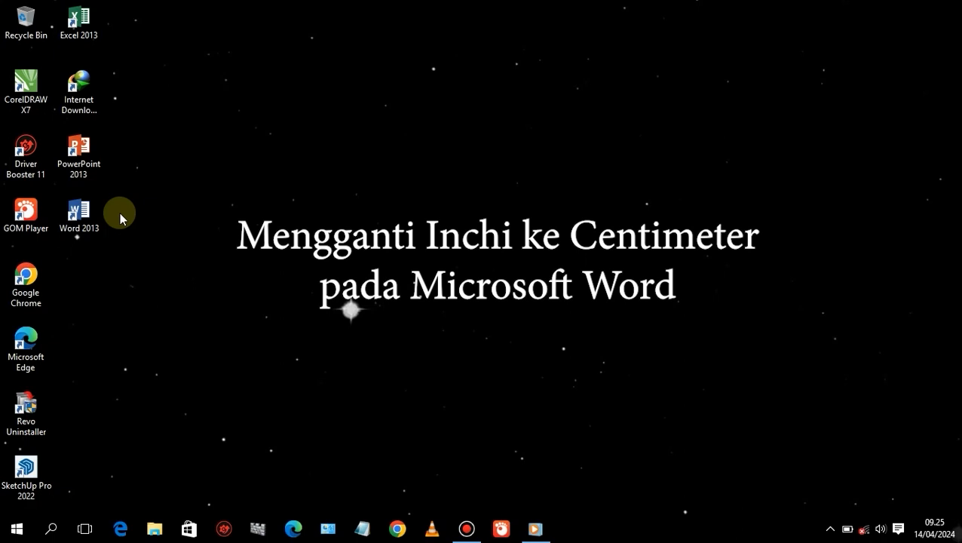
Open Word 2013 from the desktop, start a blank document, and turn on the ruler.
left_click(80, 221)
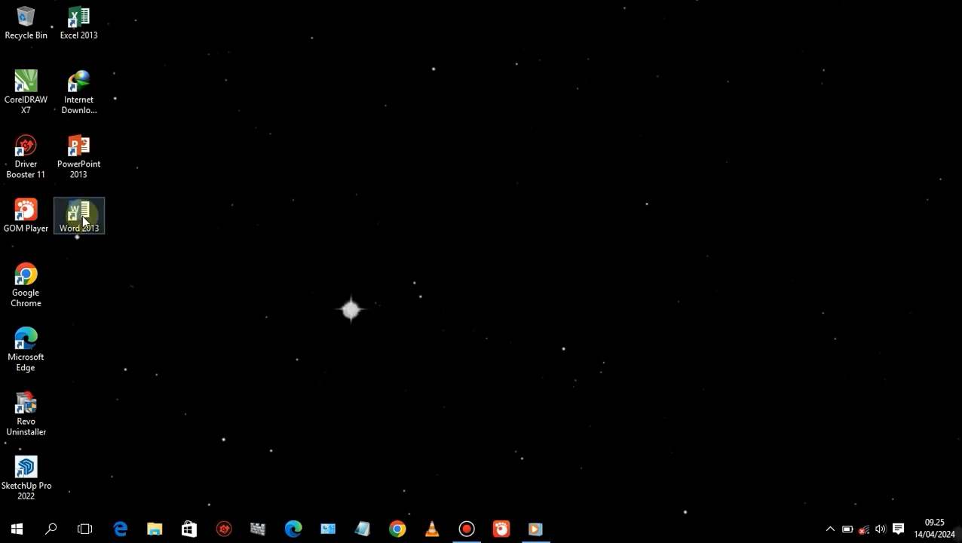
double_click(81, 218)
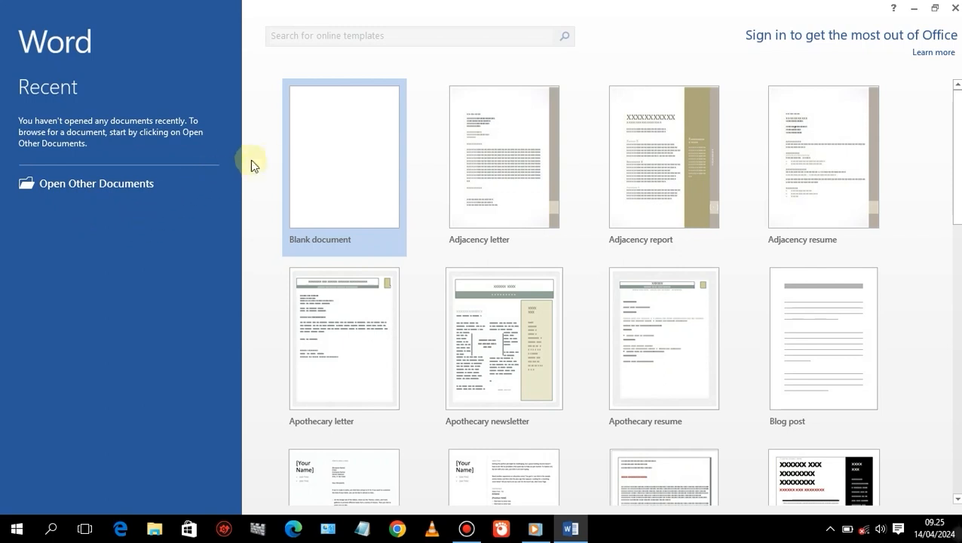
left_click(331, 180)
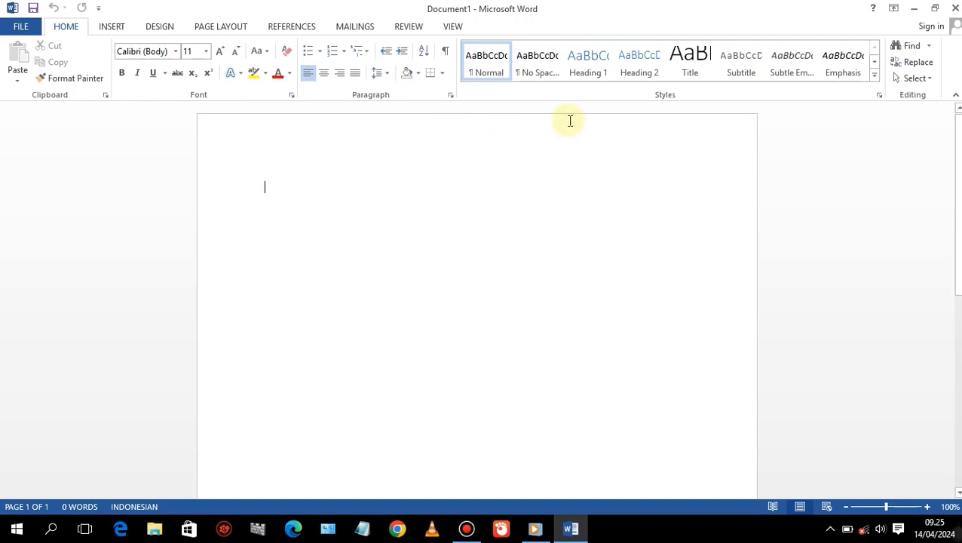
left_click(453, 27)
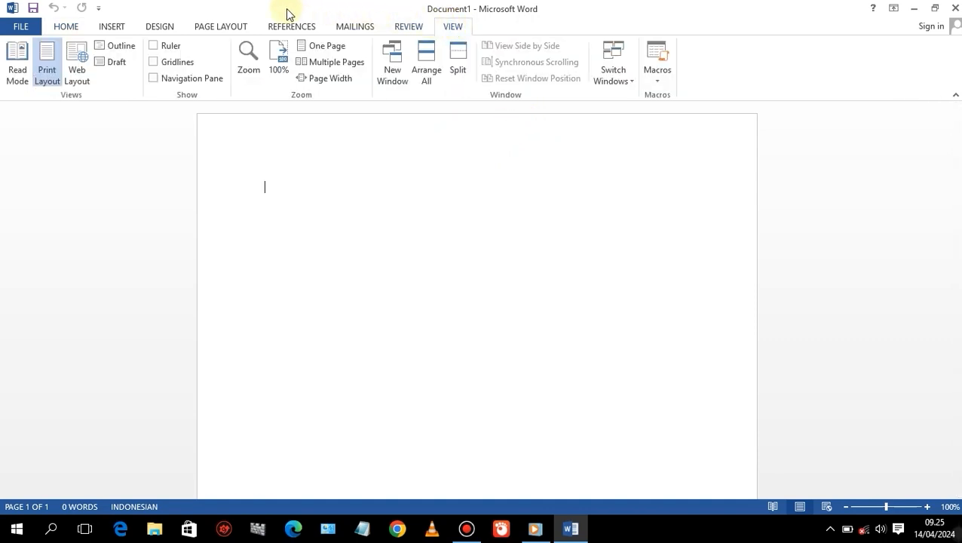
left_click(153, 46)
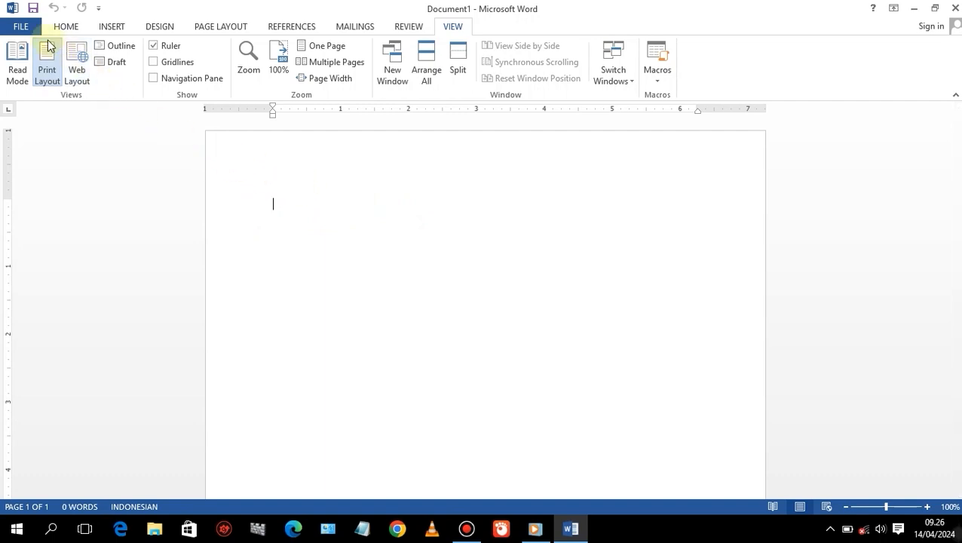
Change the measurement units shown in Word's advanced options from Inches to Centimeters.
left_click(18, 25)
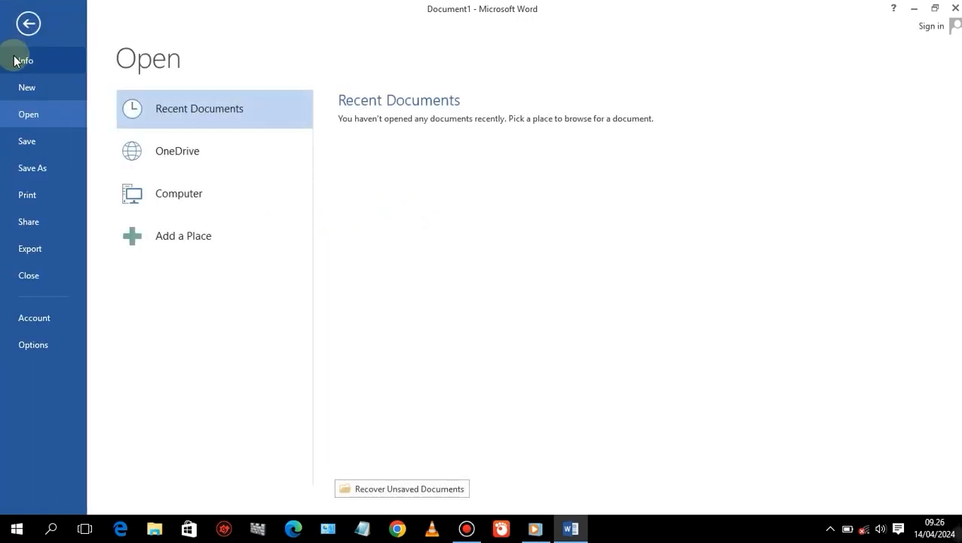
left_click(33, 345)
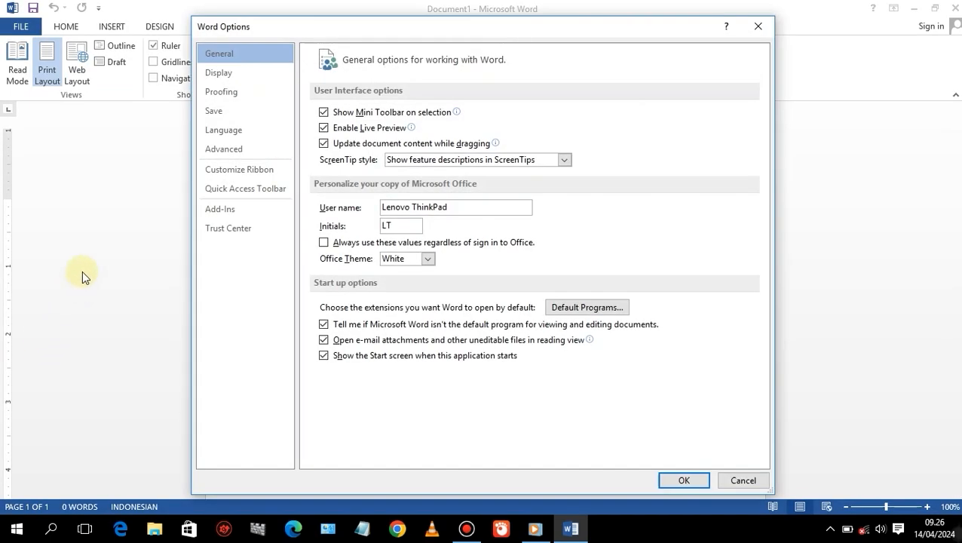
left_click(229, 149)
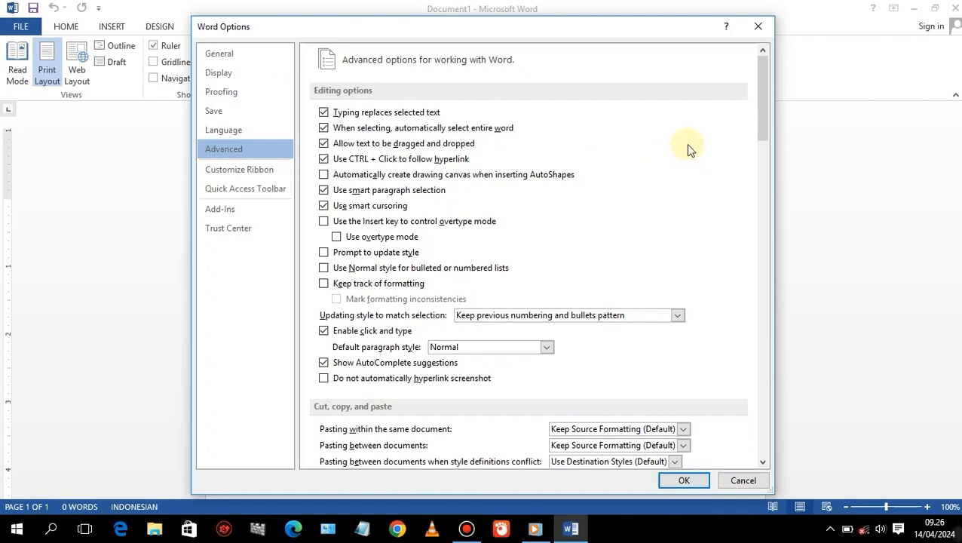
left_click_drag(765, 86, 765, 247)
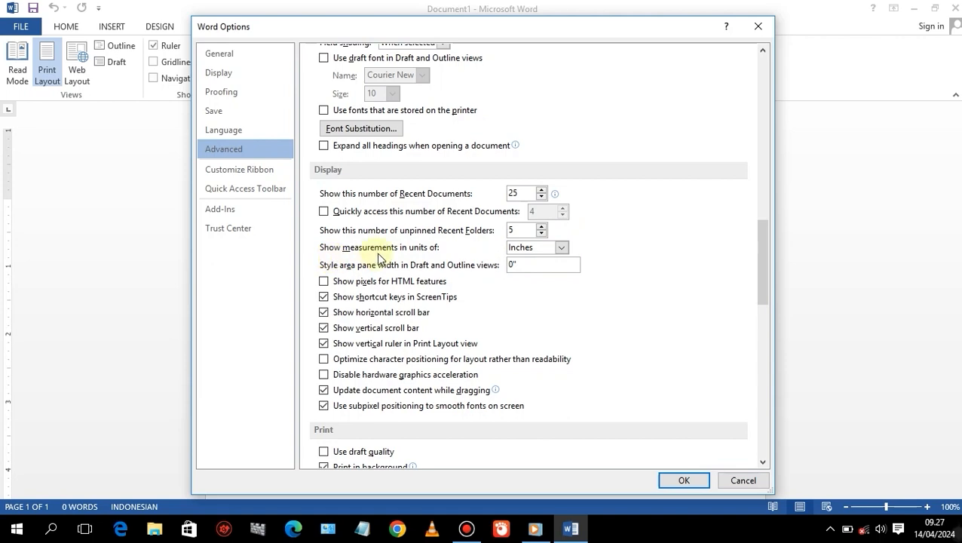
left_click(561, 249)
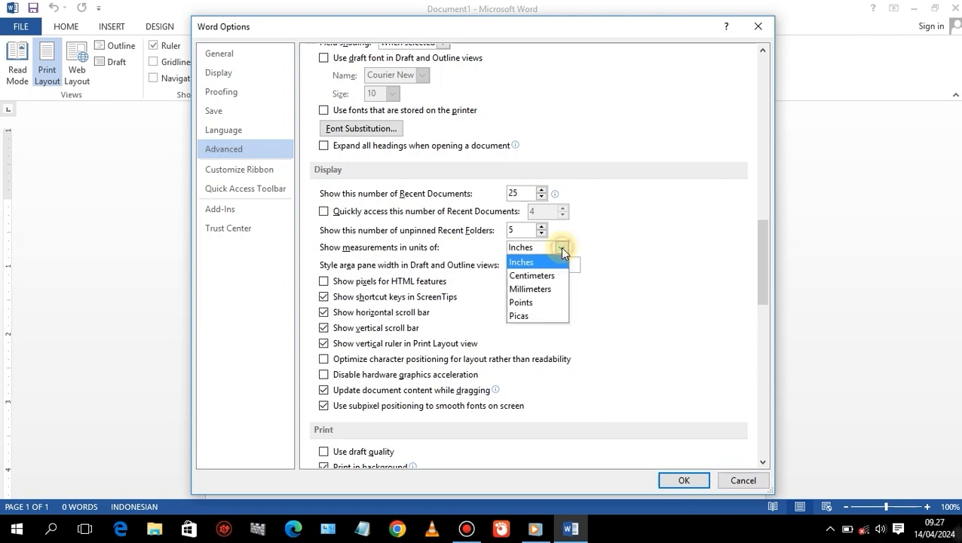
left_click(550, 276)
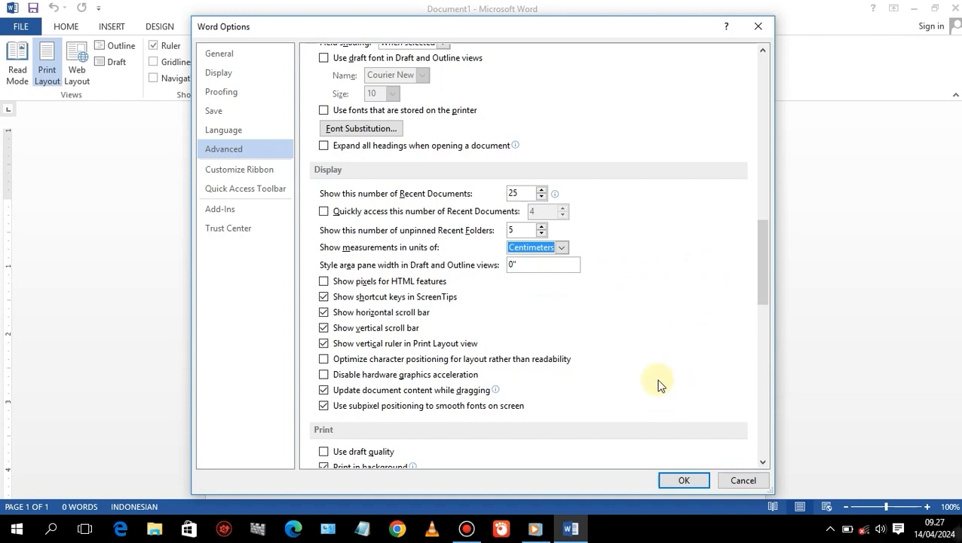
left_click(678, 480)
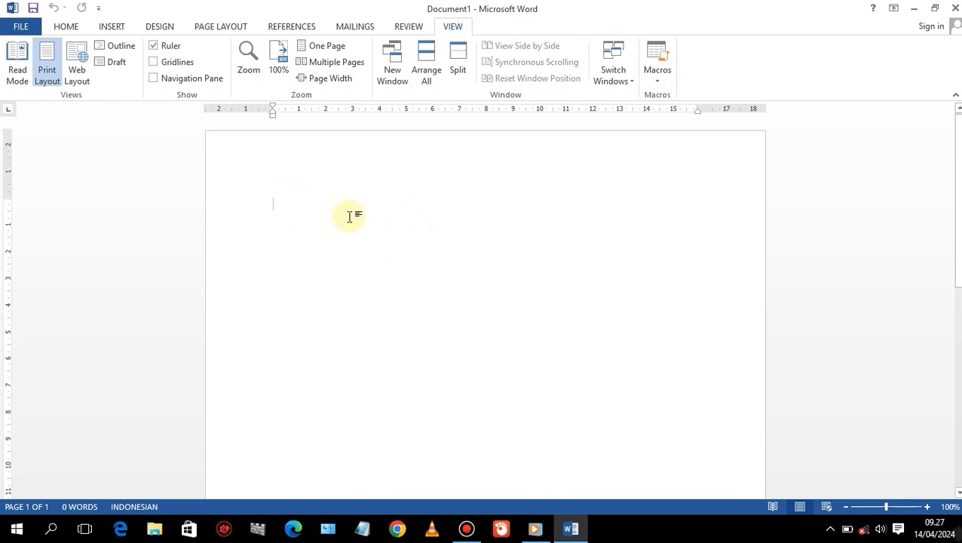
Type three paragraphs of random filler text into the document.
type("LK")
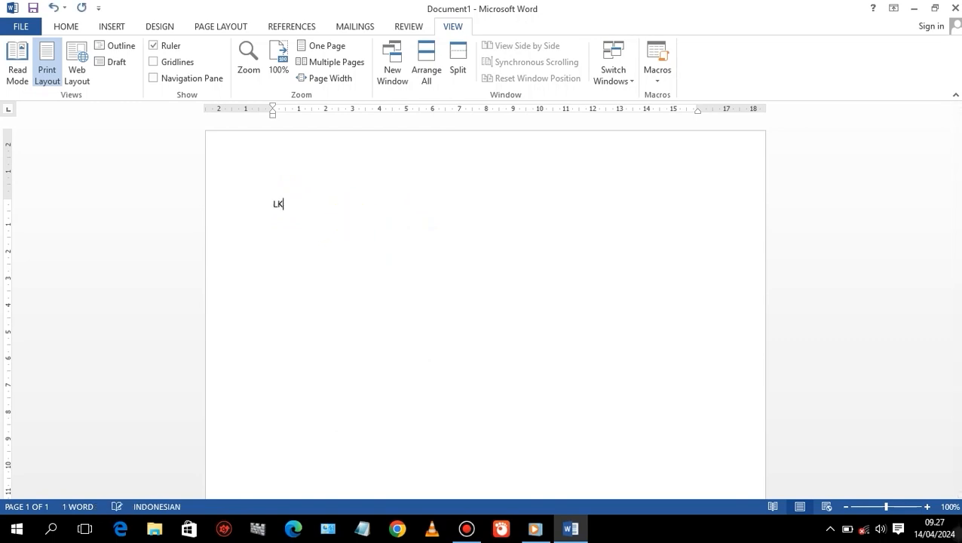
type("lsdkf s;dfasdkf;asdkf;asldfk s;")
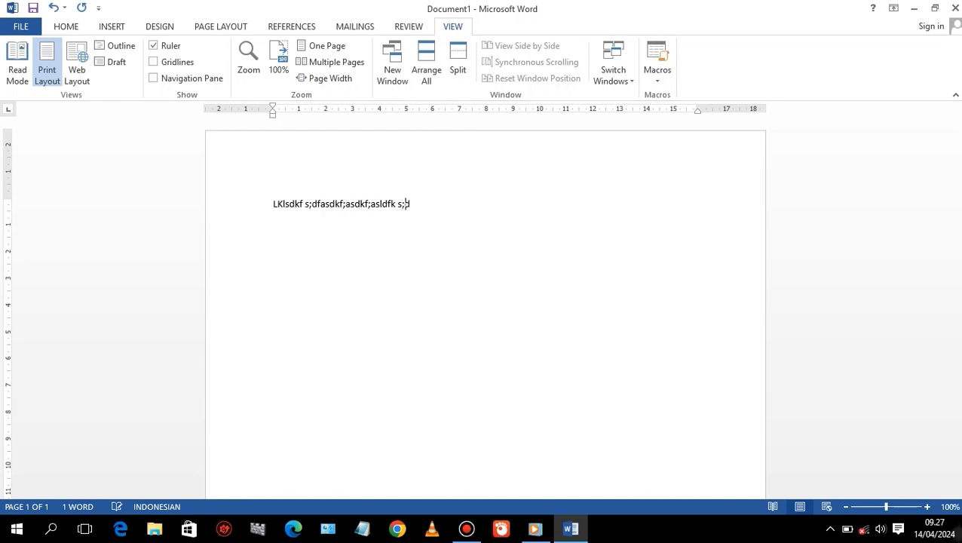
type("dfkasdf;k sd;falsdkf as;fgasf;gk as")
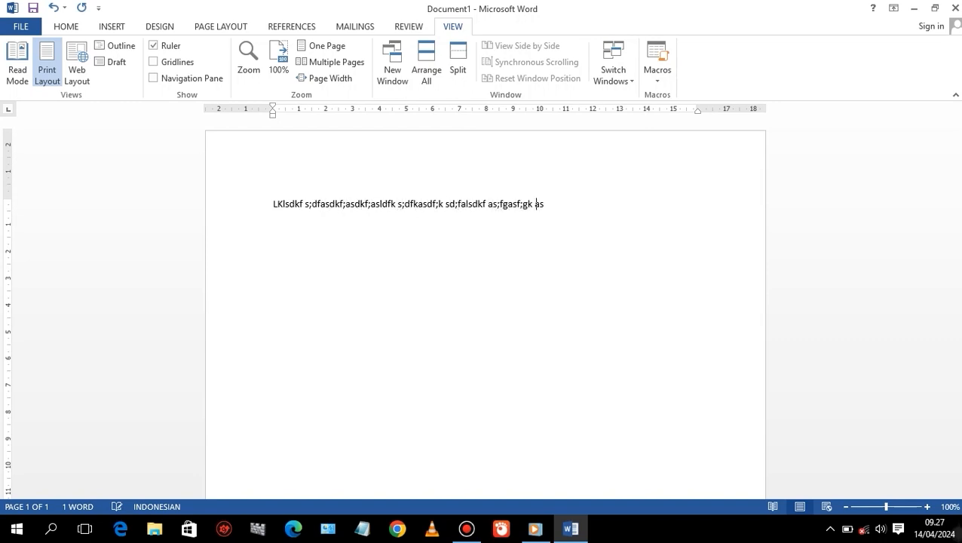
type(";galskdf as;dfls;dfk as;dfla")
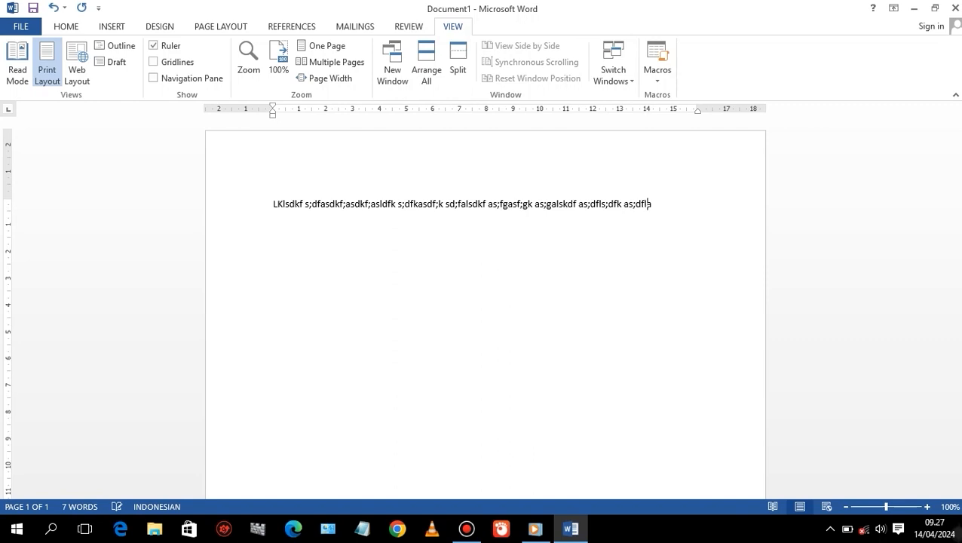
type("skf a;sdlfkas dfsdfks df;alsdkf")
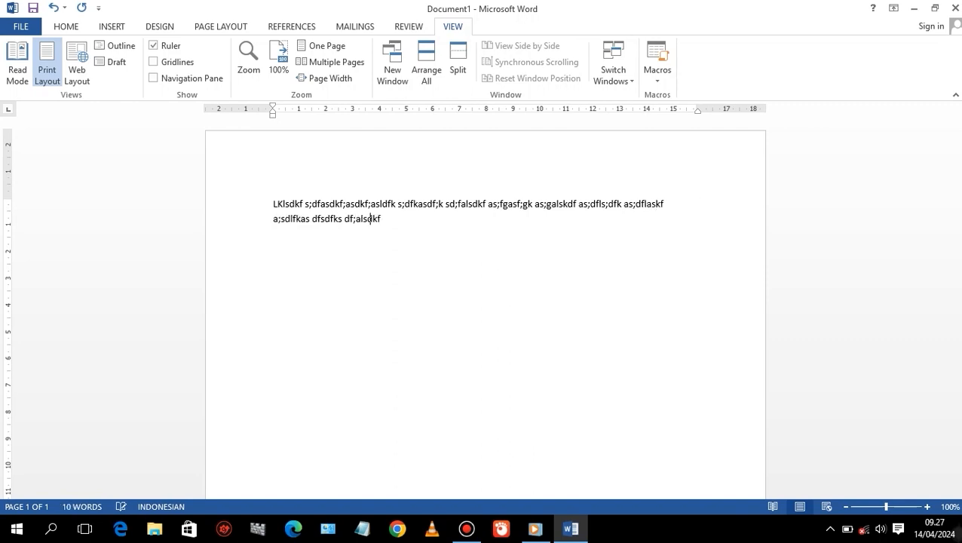
type("as;d kas;dfk as;fd;sdlfk as;df")
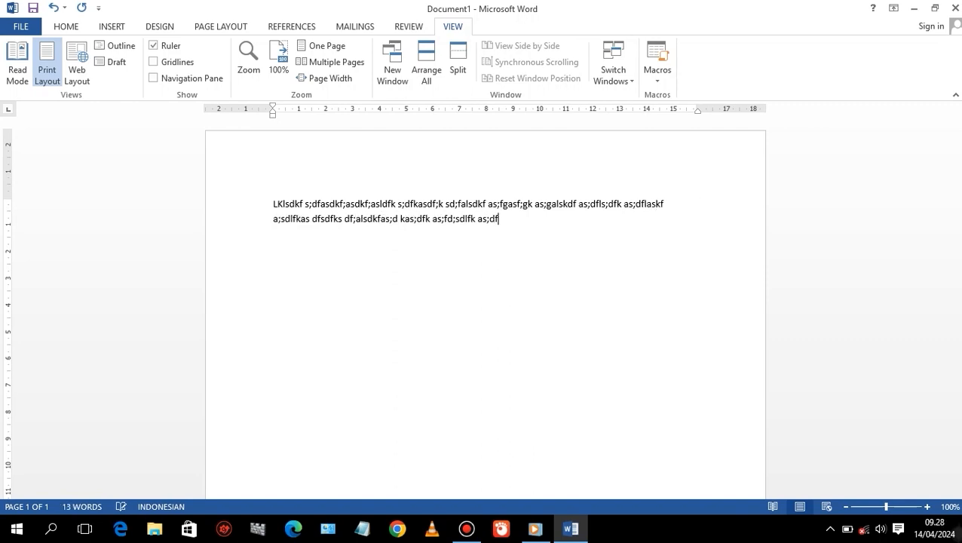
type("asdkf; aksdf;asdfdfglegl sdf'[gsdlfgsdfgl ga'gl' ")
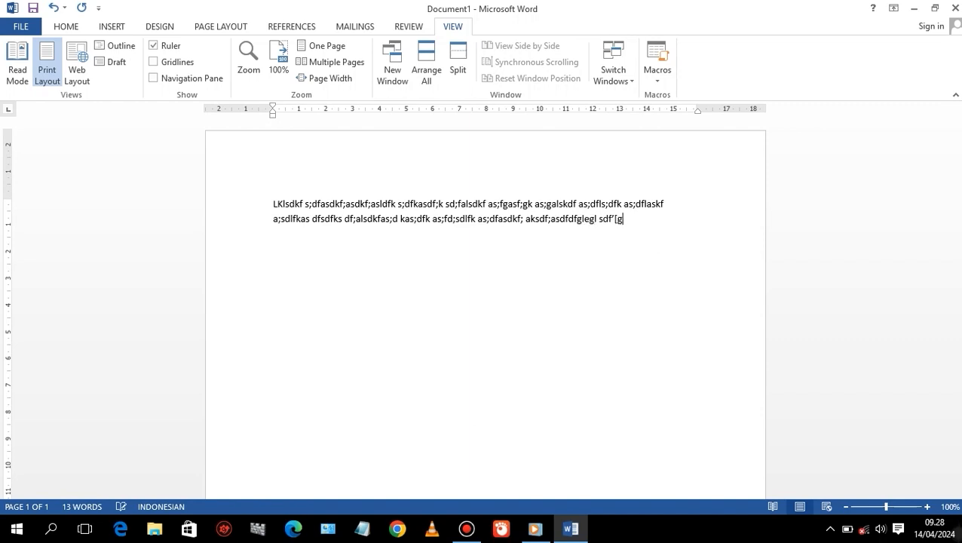
type("fg s fg.")
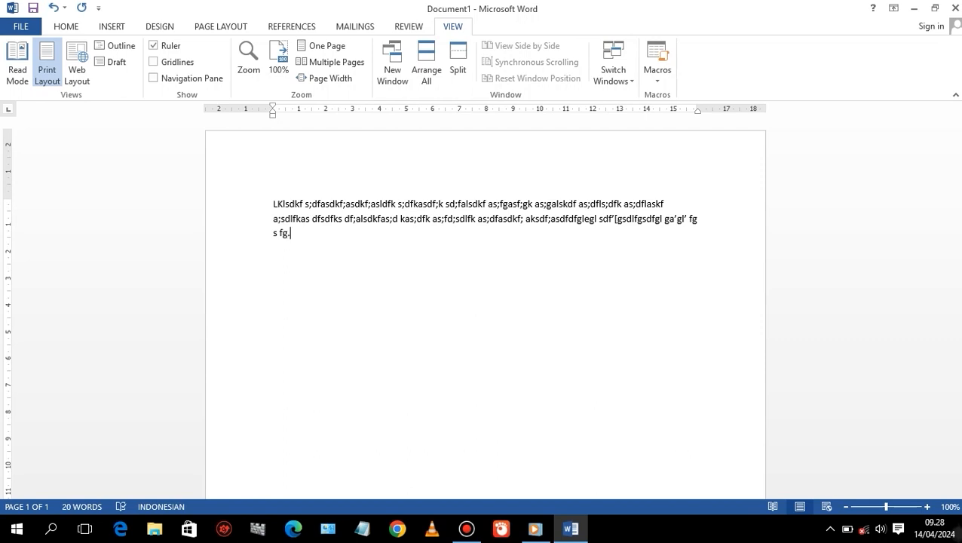
type("lsdfkg asdfl;sdkf;asdfka s;dfka;sdf")
type("kasdf; asd;fasdkf; asdfkasd;fkas d;f")
type("aksdf; as;dfkasd;fk asdflga s;fasdl ")
type("fk asfs;dfl aksd;fasdfk ;as;dfl")
type(" as;dflasdkf; aksdf;ka sdf;asdkf ;asfk")
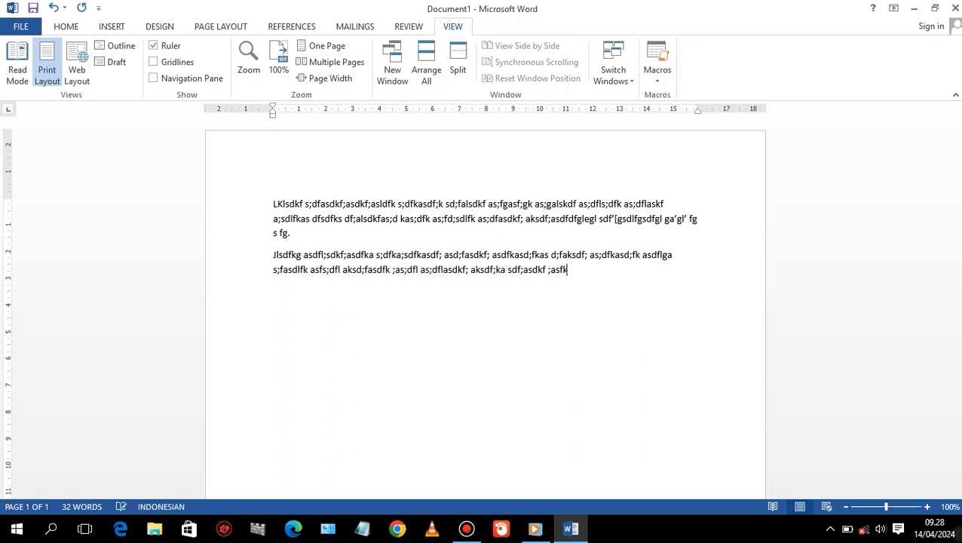
type("a;sfka; sdfk;asdfk a;sdlfkas;f asd;flask df;asdf.")
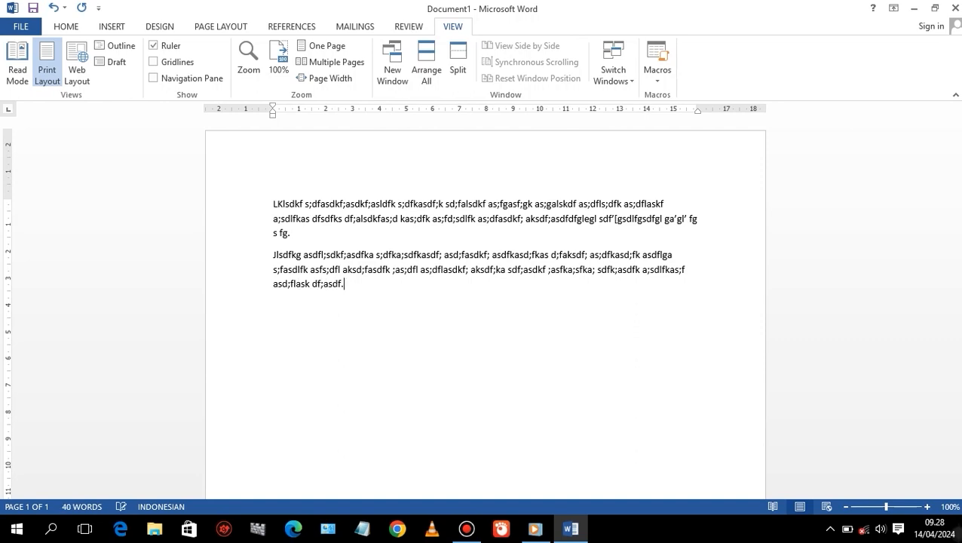
type(";sdfga sdf;asdm;flsdm f;")
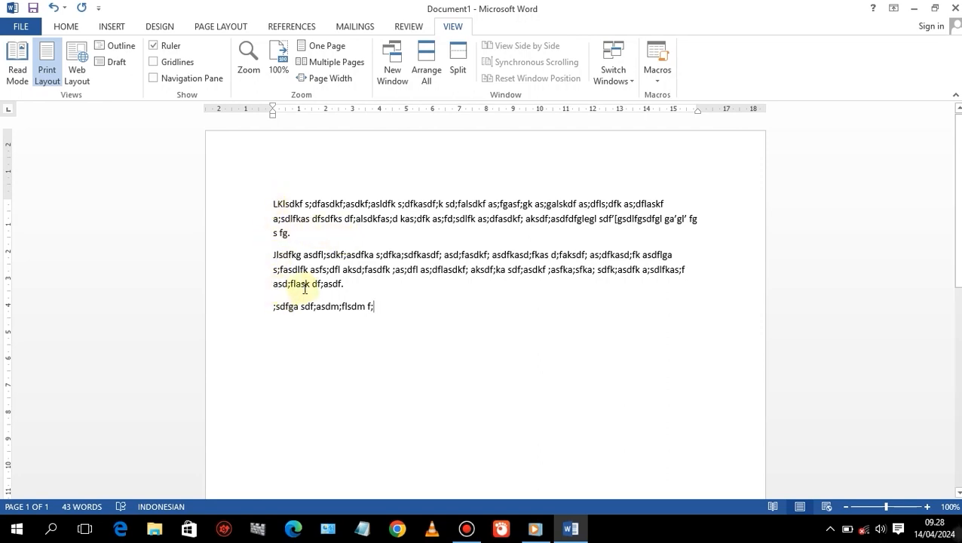
type("dfg bsdfghsdfgksdf;gskd fg;s")
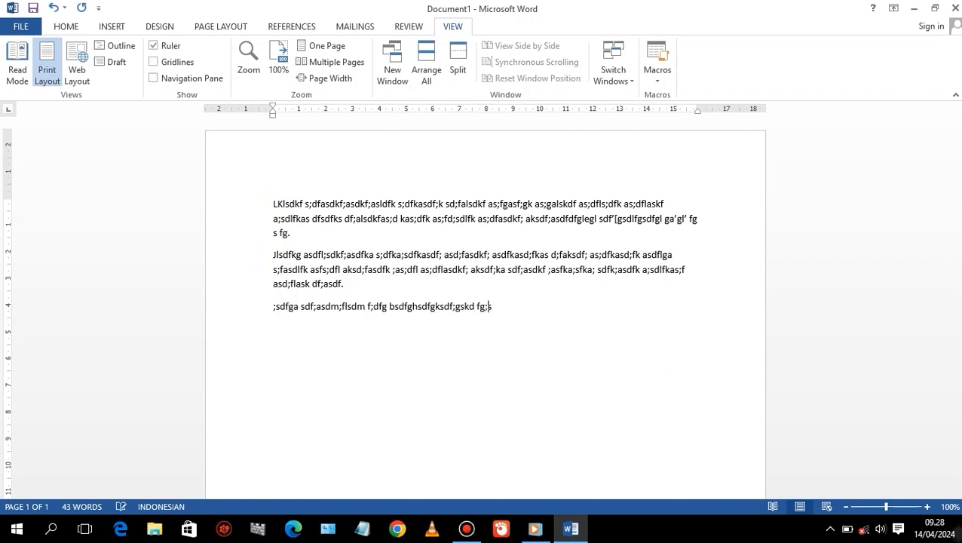
type("dkfg; sdfgksd f;gk sdf;gskdfg;lsdk fg;sdfkgs")
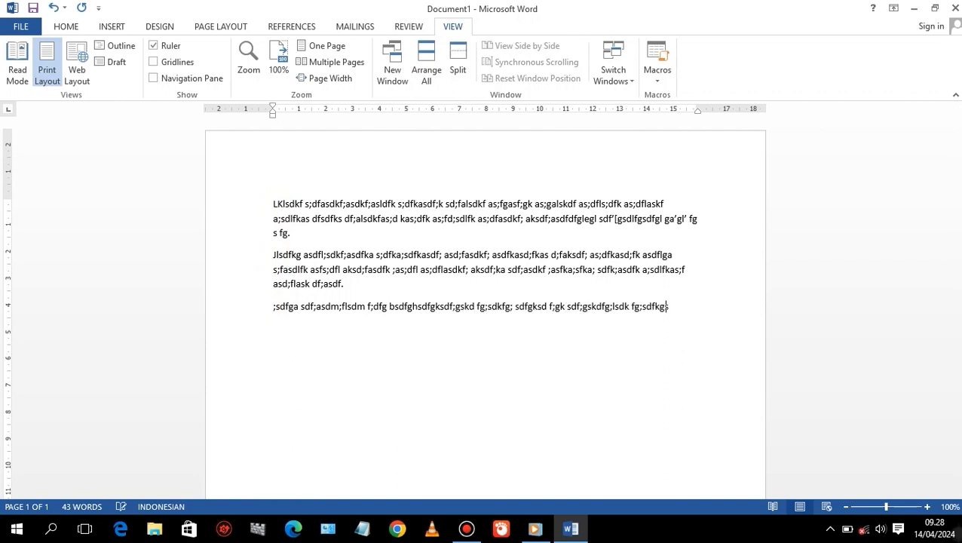
type(";dfkg s;dfgk sd;fgk sd;fgdfg.")
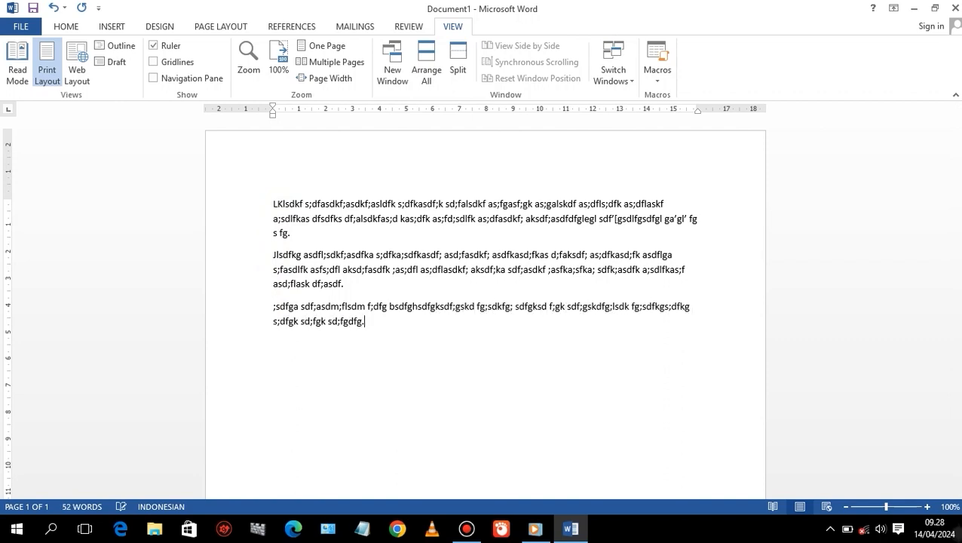
key("Return")
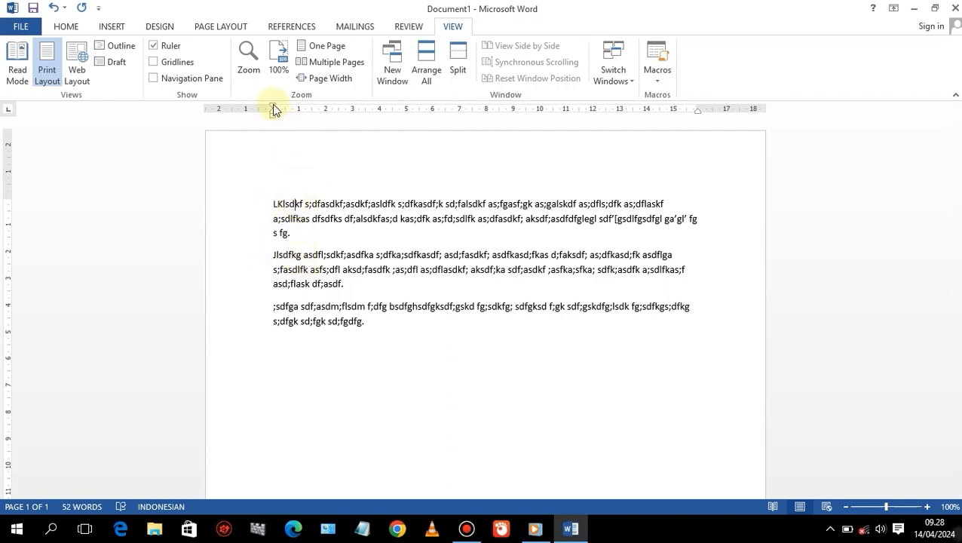
Move the first paragraph's first-line indent to about 1 cm on the ruler and back to 0.
left_click_drag(274, 110, 299, 110)
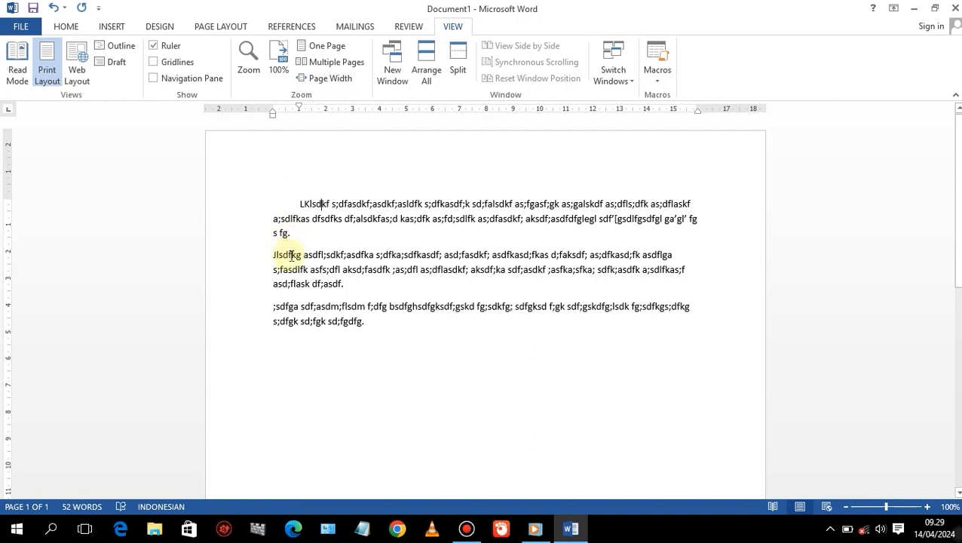
left_click(303, 202)
left_click_drag(298, 108, 273, 106)
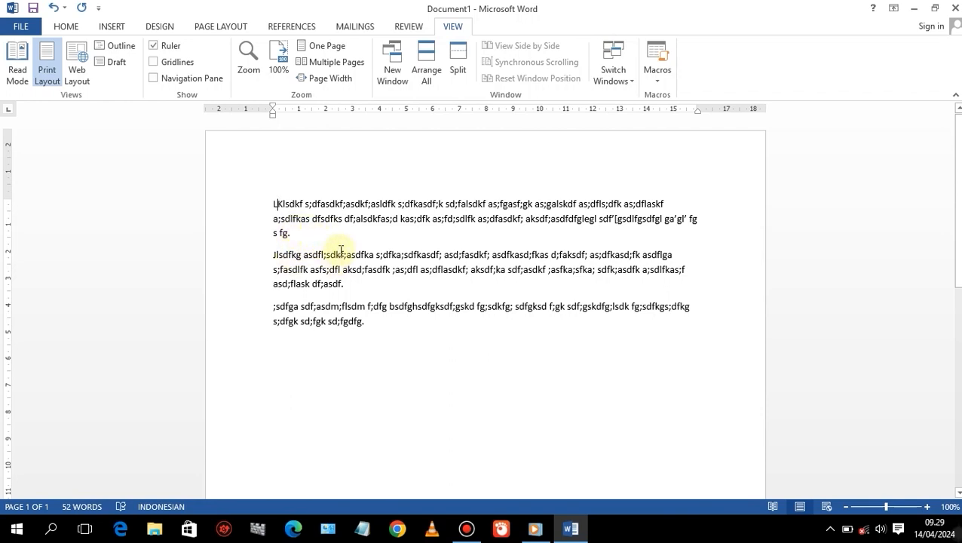
Set the paragraph spacing after to 0 pt and line spacing to Single.
left_click(66, 28)
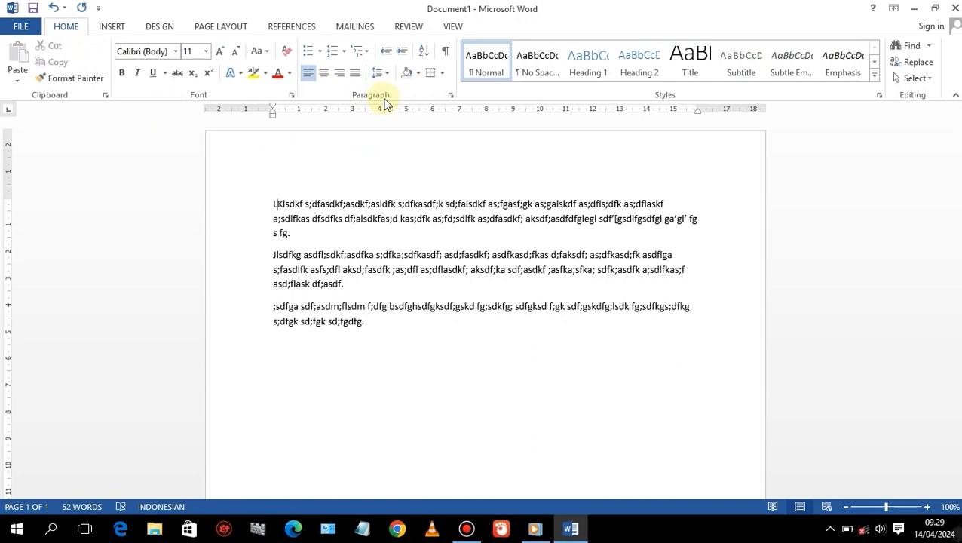
left_click(450, 95)
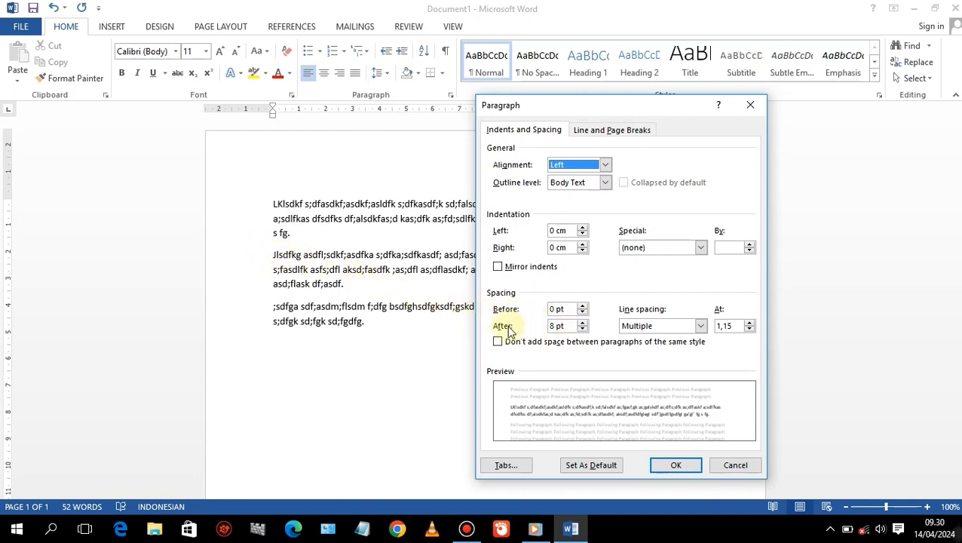
left_click(582, 329)
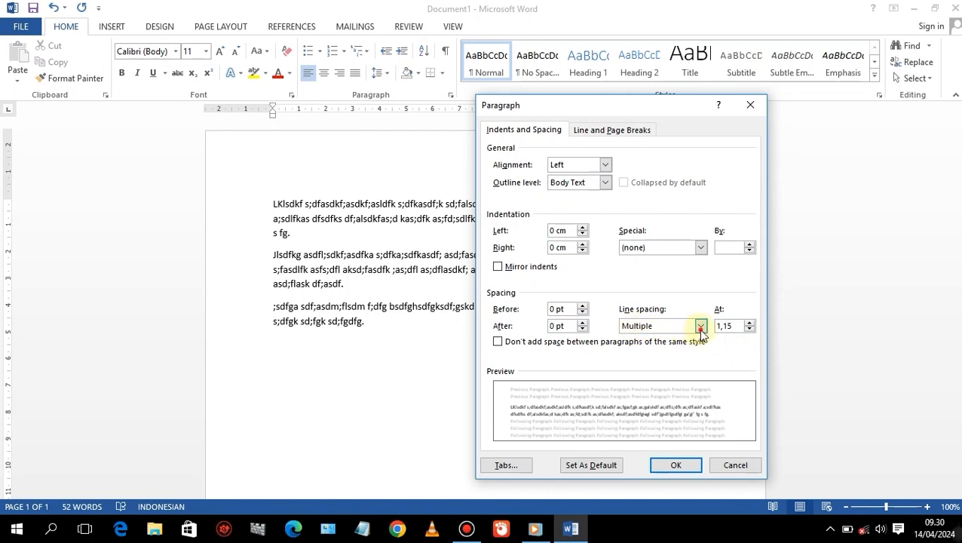
left_click(700, 326)
left_click(659, 340)
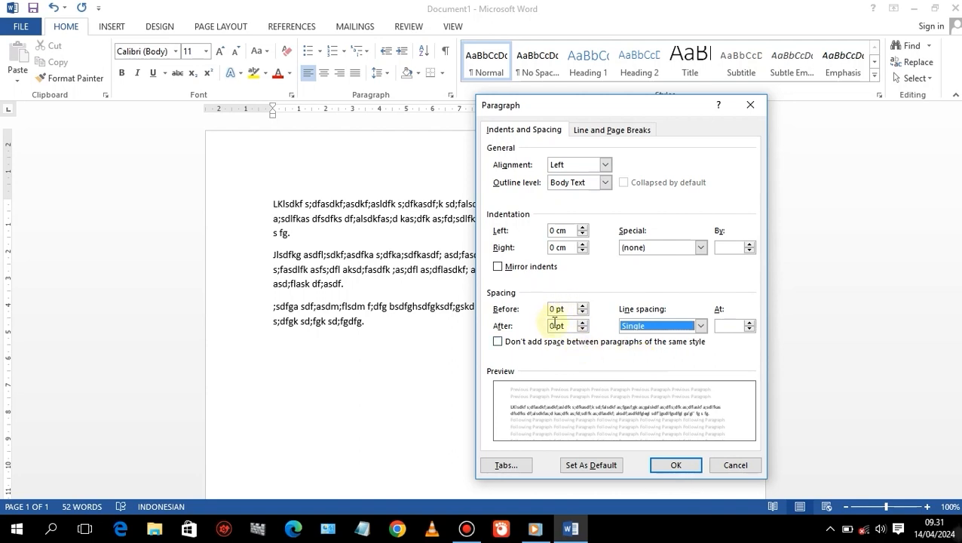
Make these paragraph settings the default for all documents based on the Normal template.
left_click(593, 468)
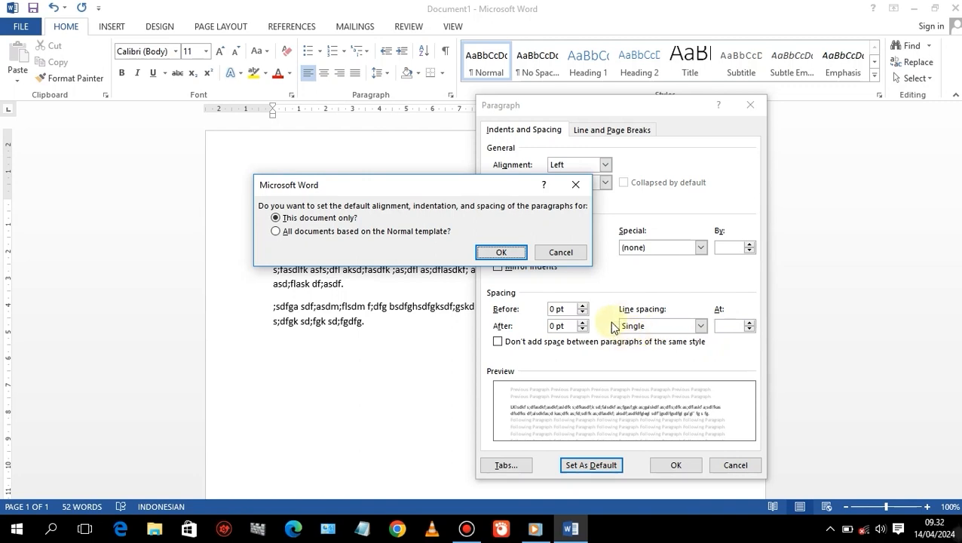
left_click(276, 231)
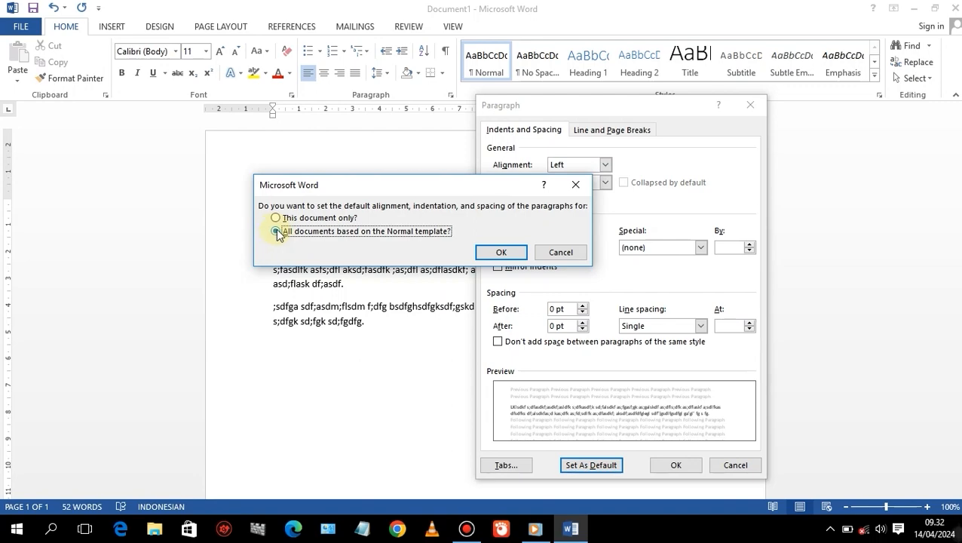
left_click(503, 257)
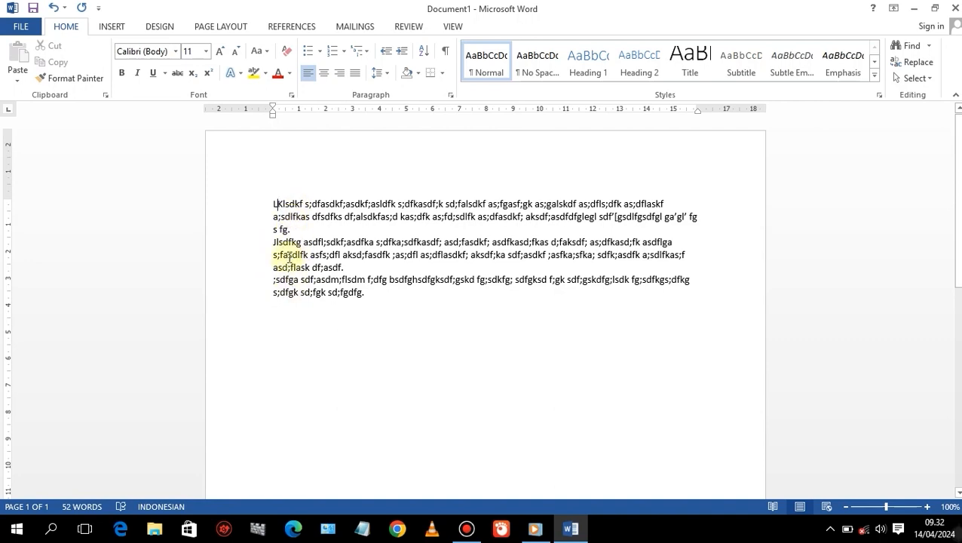
Insert a blank line after the first and second paragraphs of the filler text.
left_click(307, 229)
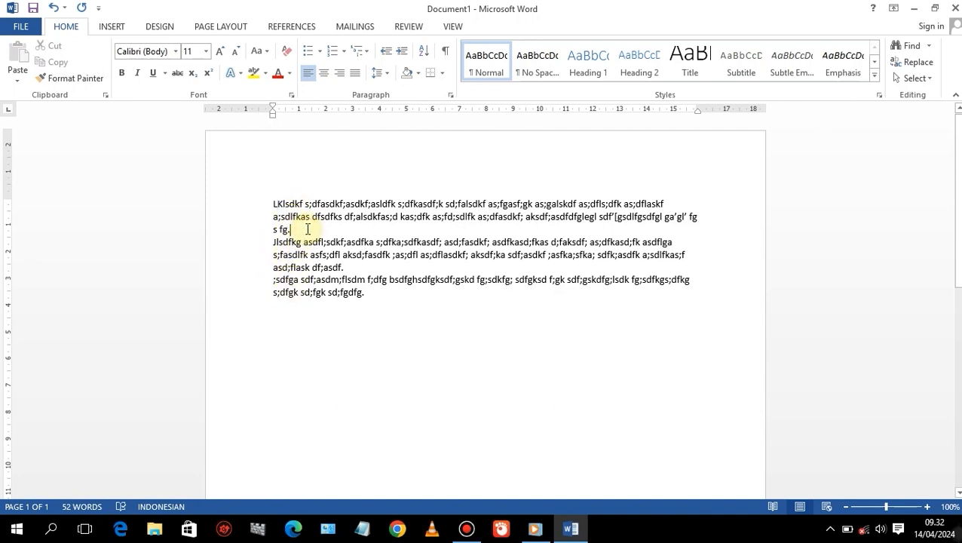
key("Return")
left_click(347, 280)
key("Return")
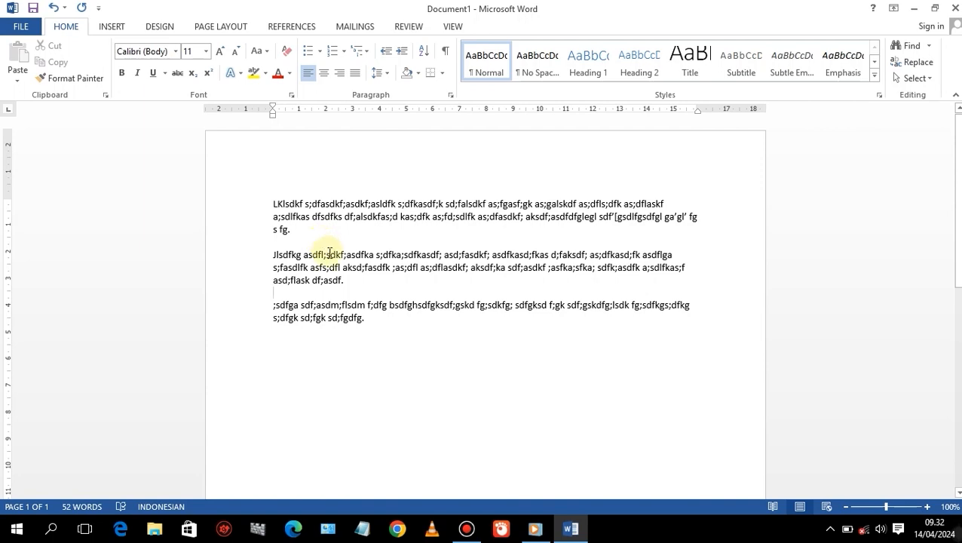
left_click(280, 243)
left_click(298, 294)
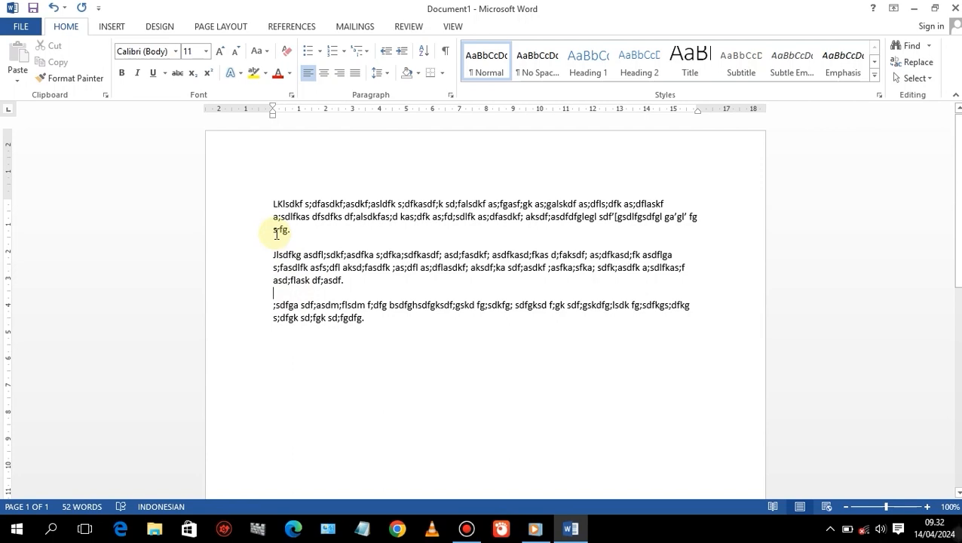
Select all the filler text and delete it.
left_click_drag(273, 203, 380, 334)
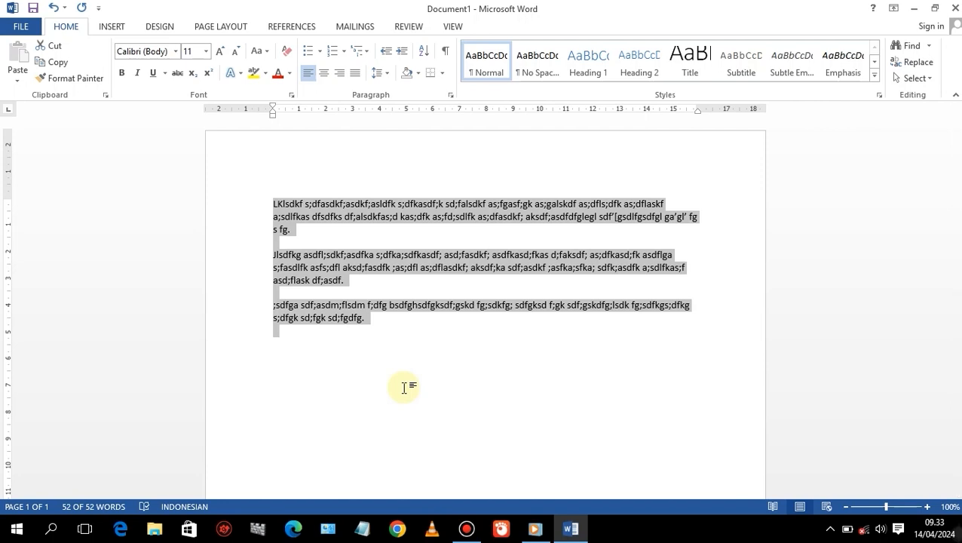
key("Delete")
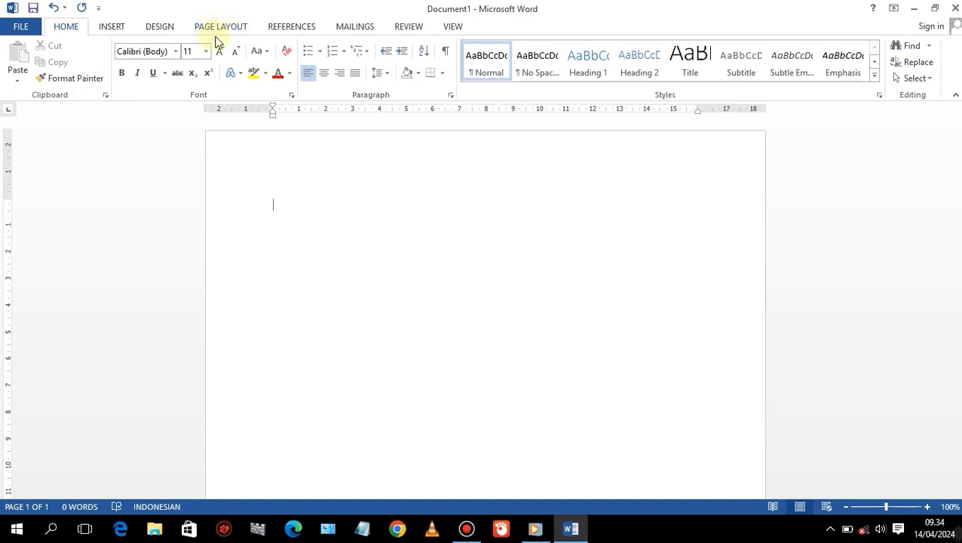
Set the paper size to A4 and the page orientation to Portrait.
left_click(223, 30)
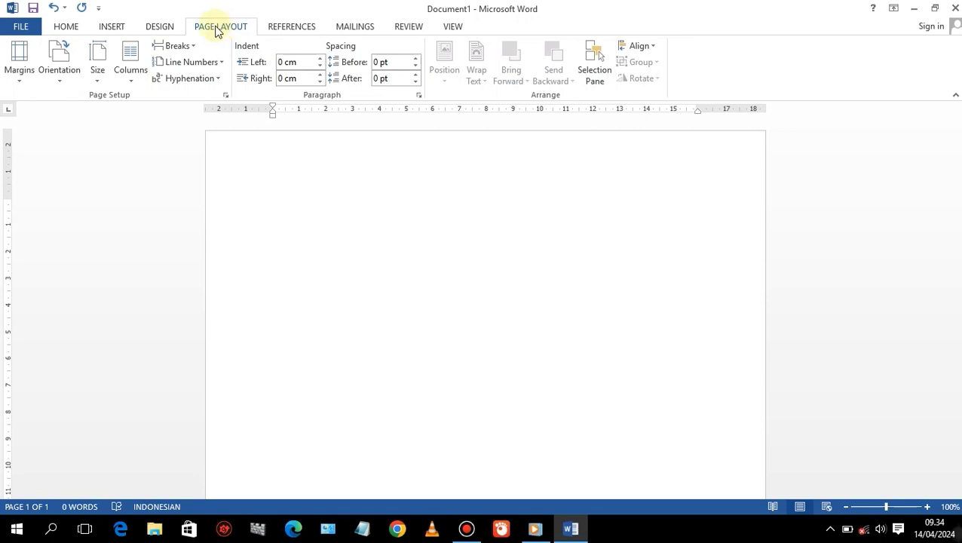
left_click(103, 68)
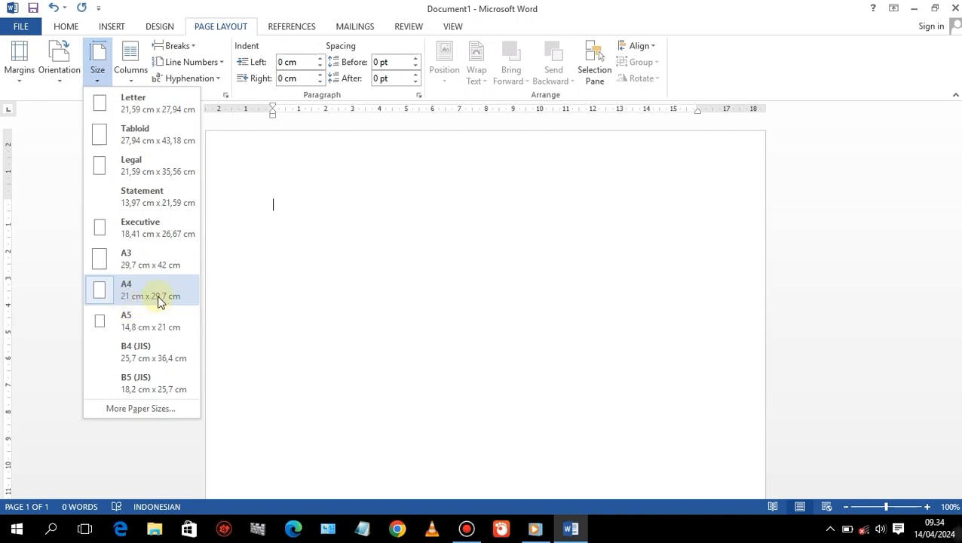
left_click(134, 292)
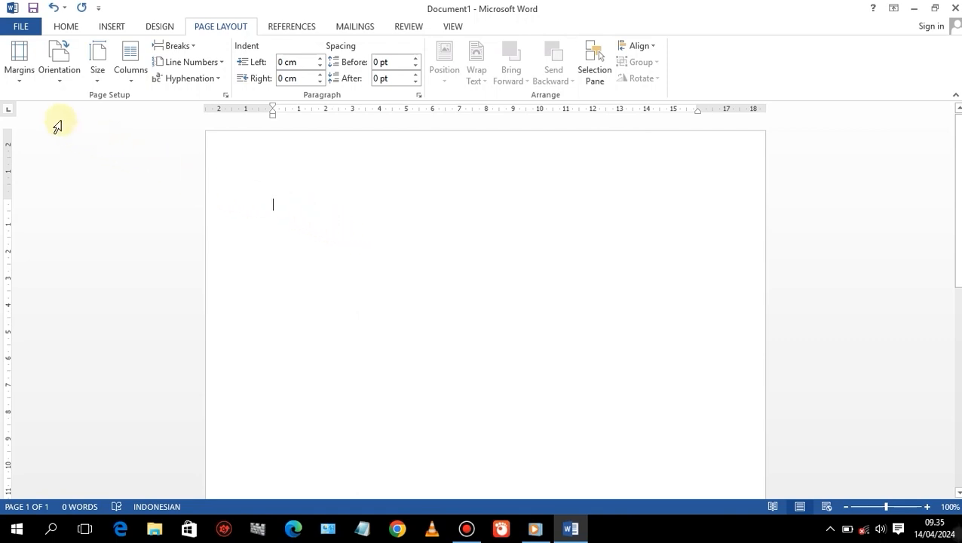
left_click(60, 75)
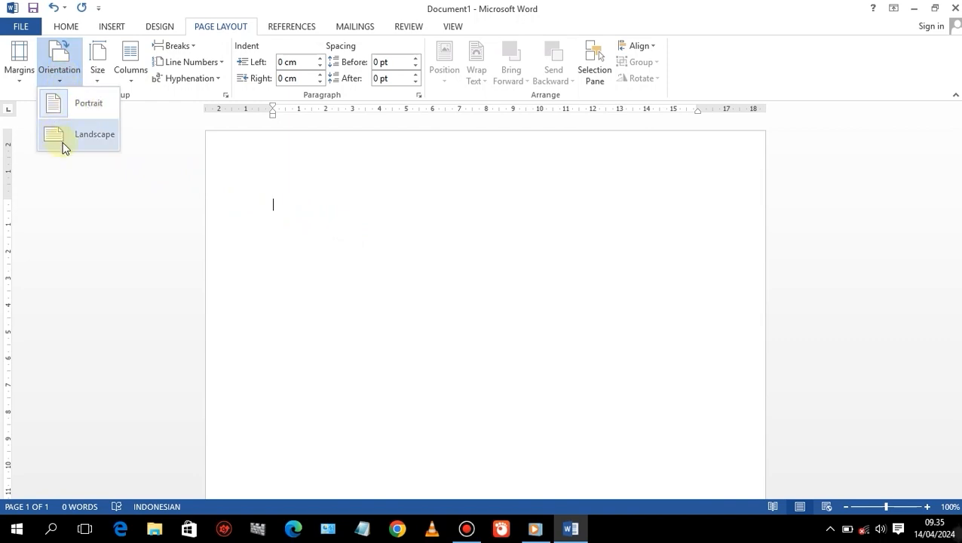
left_click(88, 104)
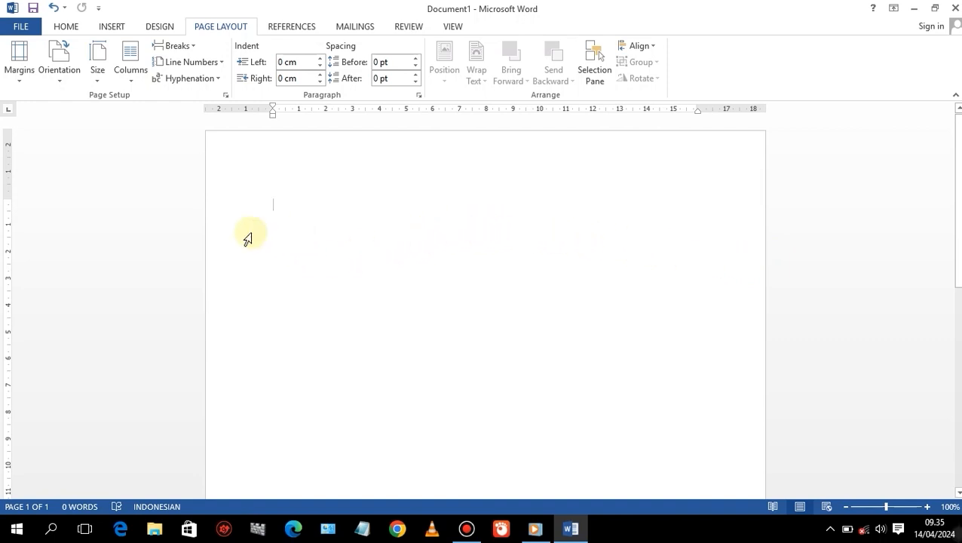
Set custom page margins of 3 cm top, 4 cm left, 3 cm bottom and 3 cm right.
left_click(20, 74)
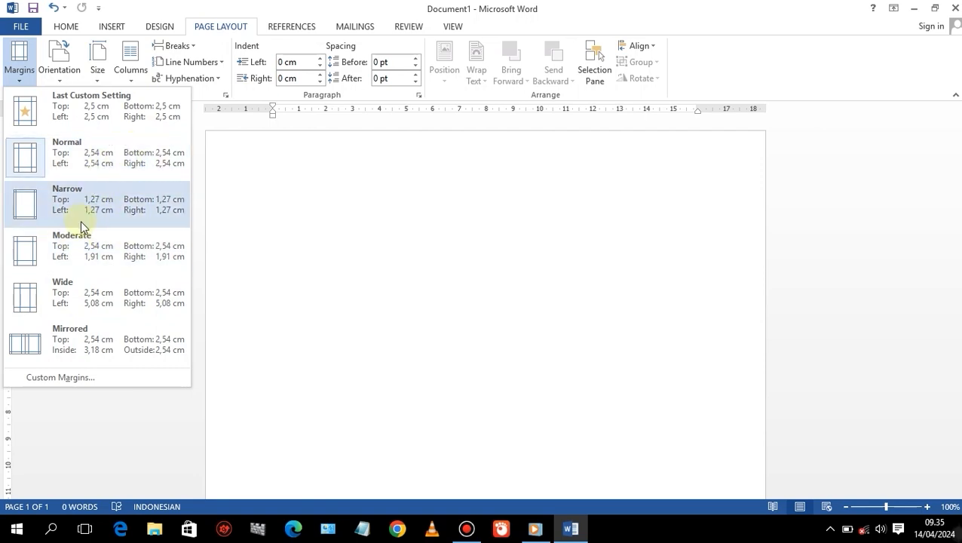
left_click(63, 380)
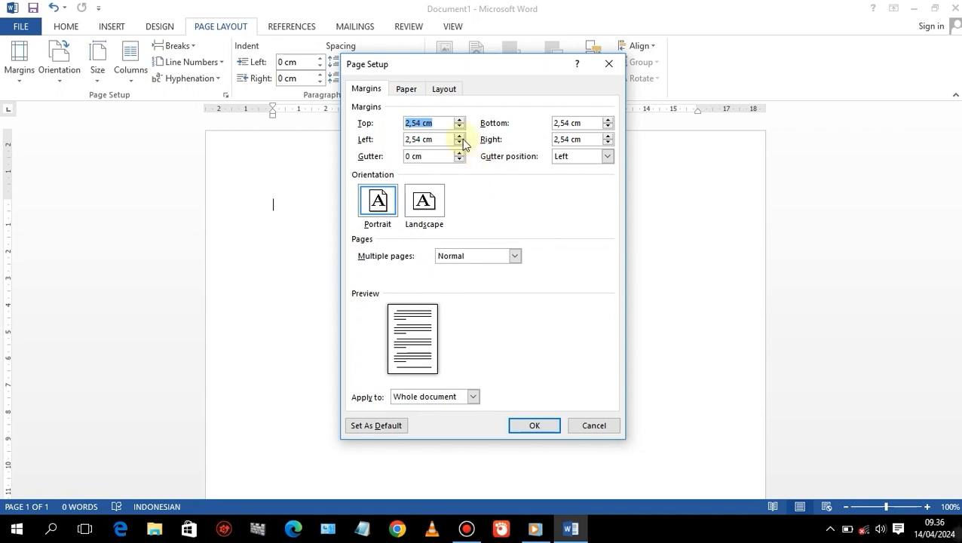
left_click_drag(437, 122, 385, 125)
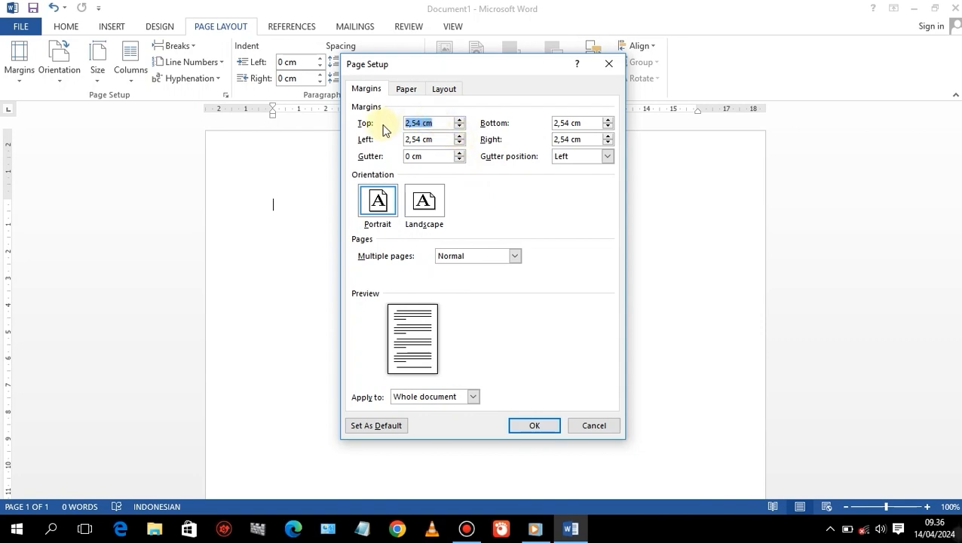
type("3")
left_click(435, 139)
left_click_drag(435, 138, 389, 143)
type("4")
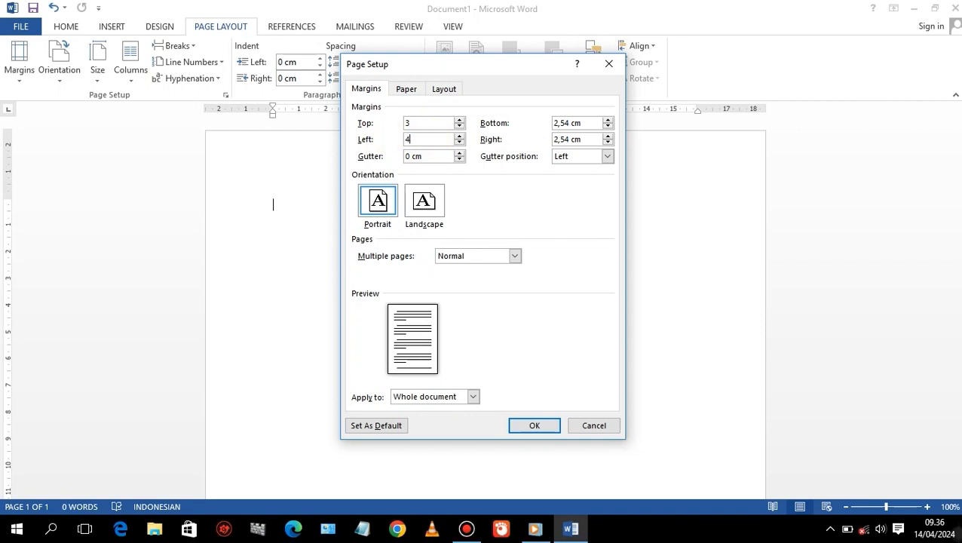
left_click_drag(586, 124, 531, 128)
type("3")
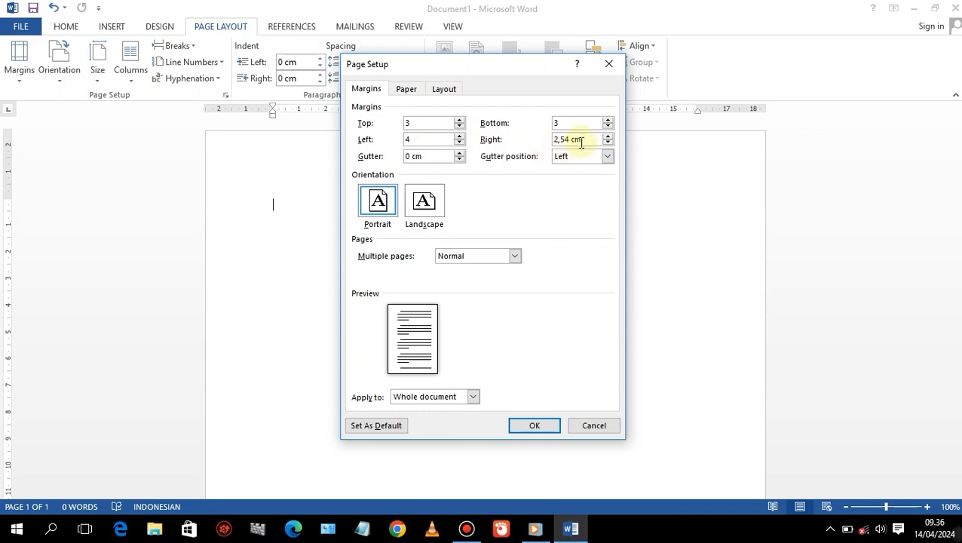
left_click_drag(585, 139, 529, 144)
type("3")
left_click(419, 123)
type("43")
left_click(532, 425)
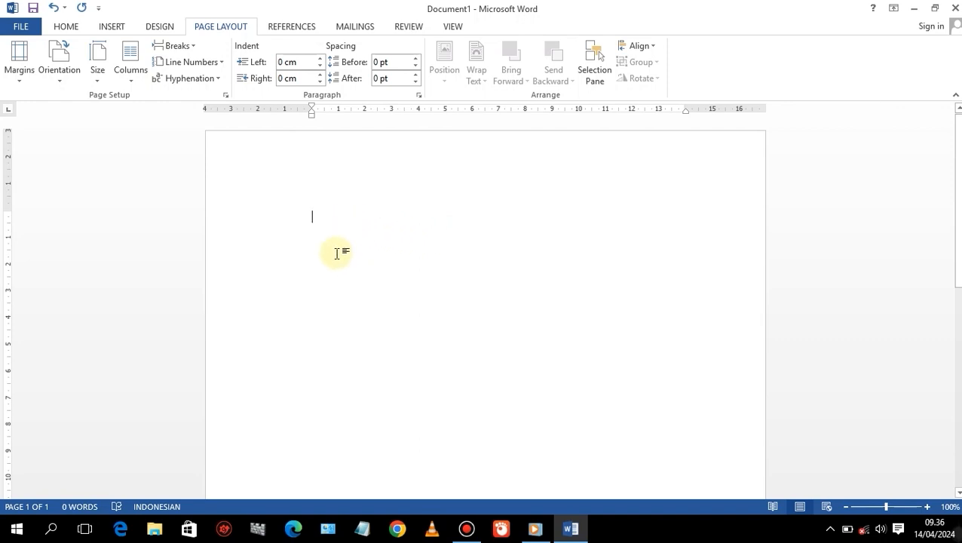
Change all four custom page margins to 2,5 cm.
left_click(27, 74)
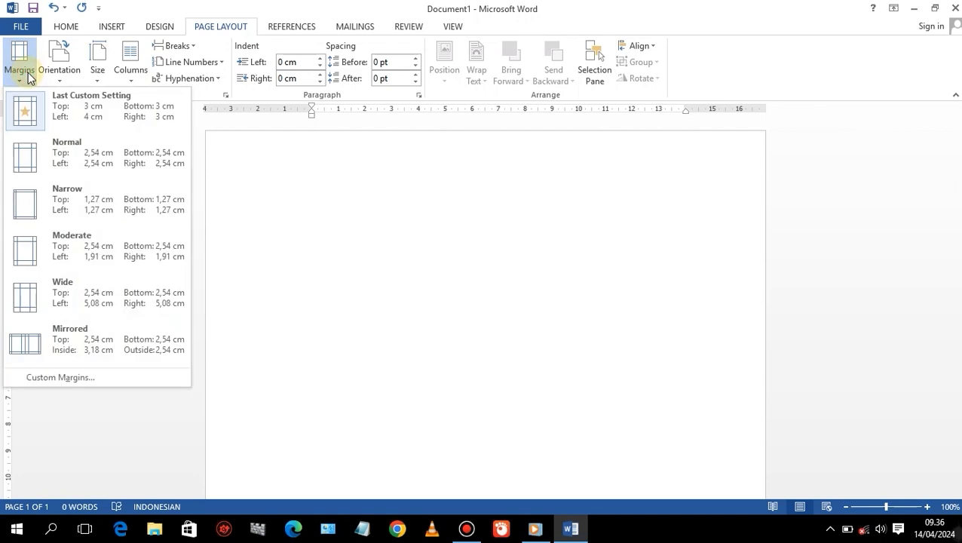
left_click(32, 377)
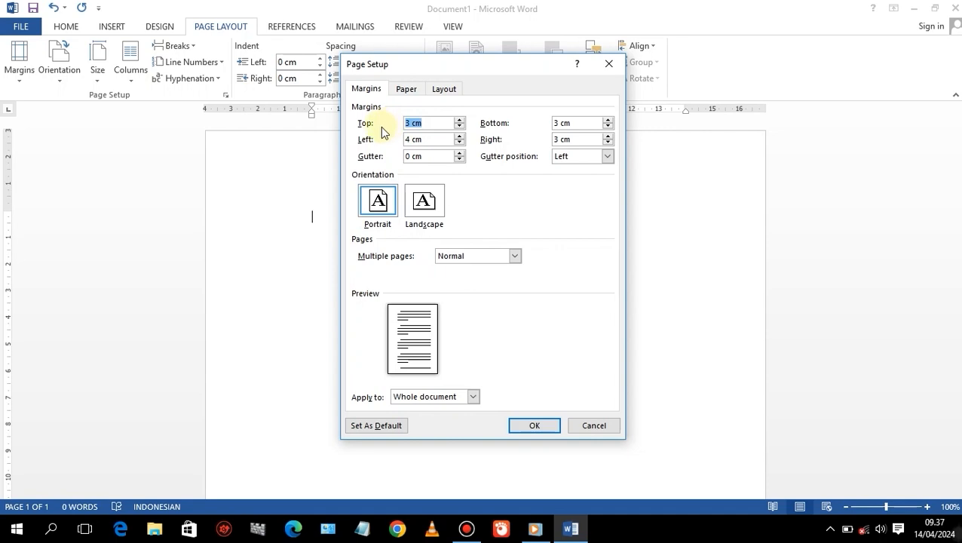
type("2,5")
key("Tab")
type("2,5")
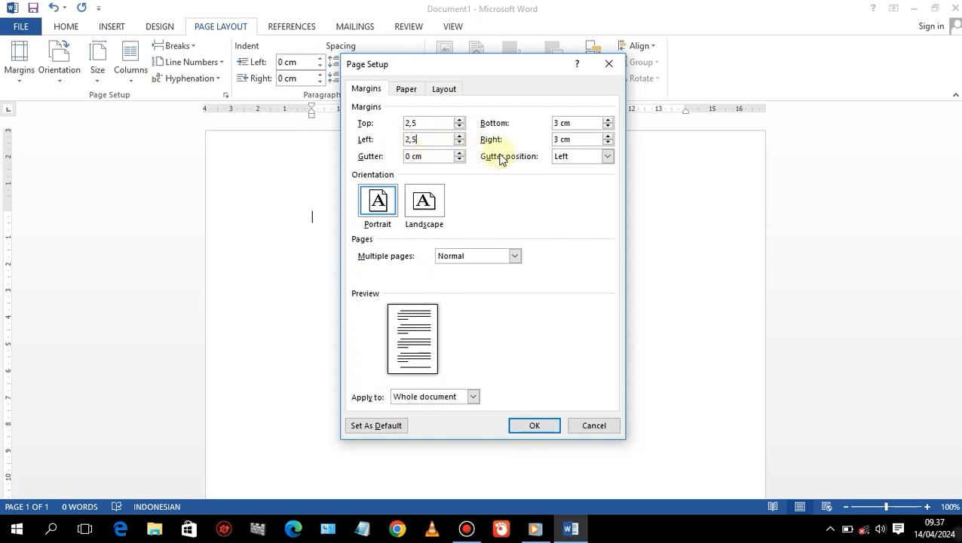
left_click_drag(570, 122, 534, 120)
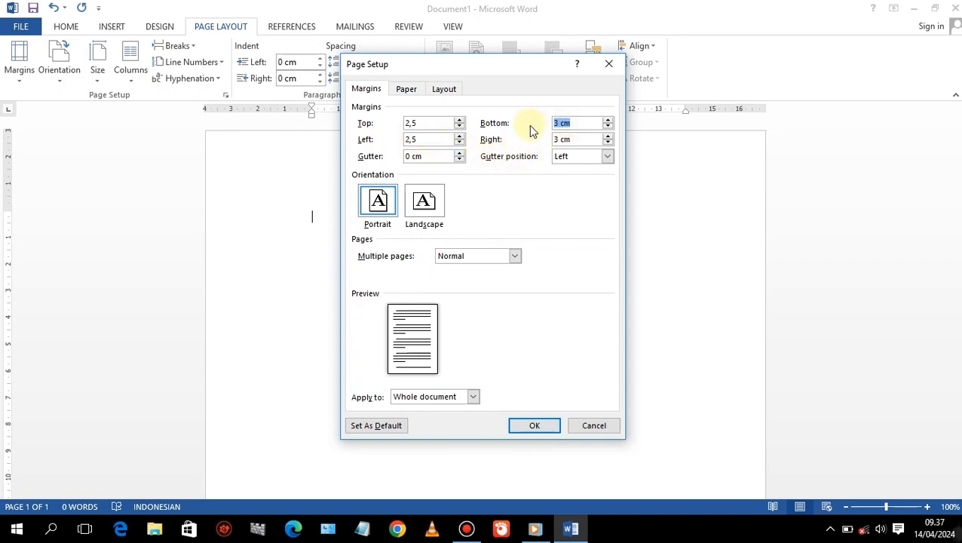
type("2,5")
left_click_drag(579, 141, 541, 137)
type("2,5")
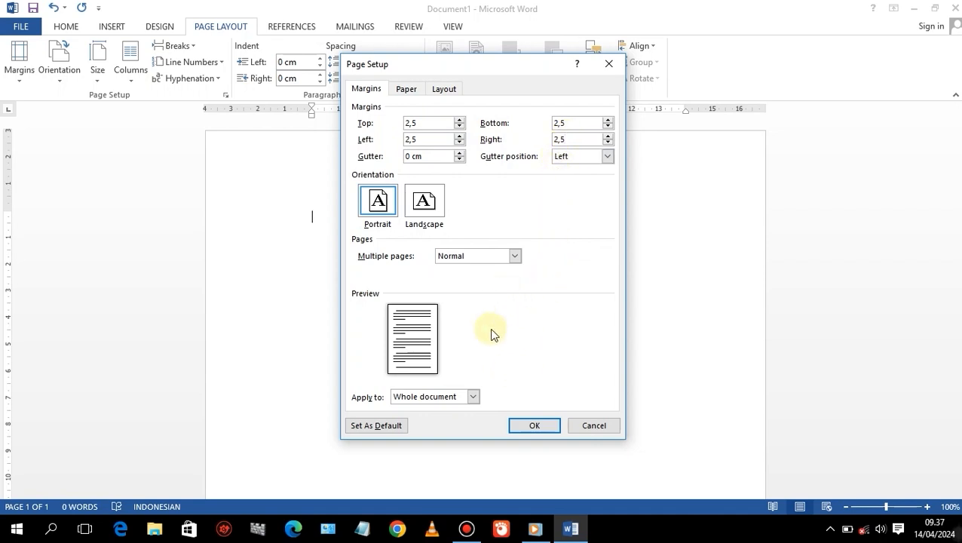
left_click(532, 423)
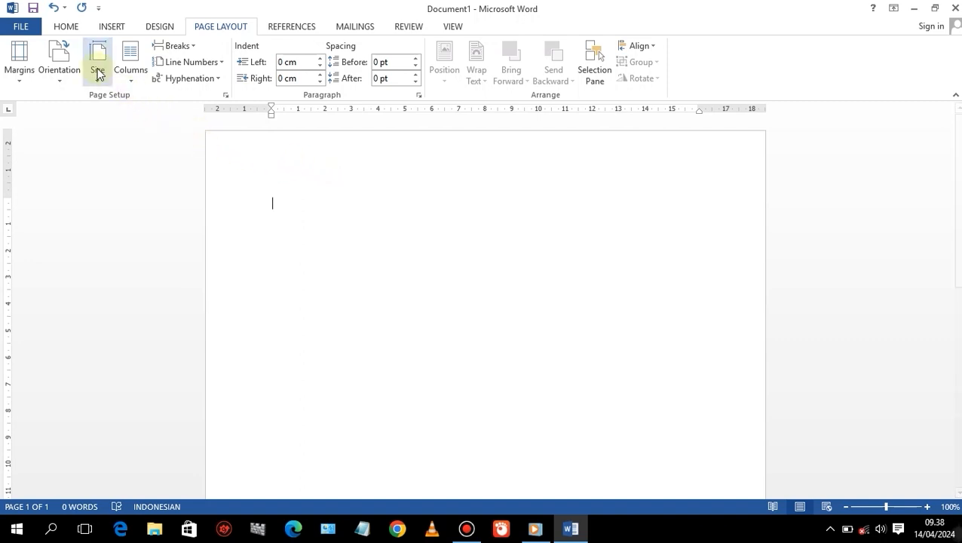
Set the font to Times New Roman.
left_click(66, 28)
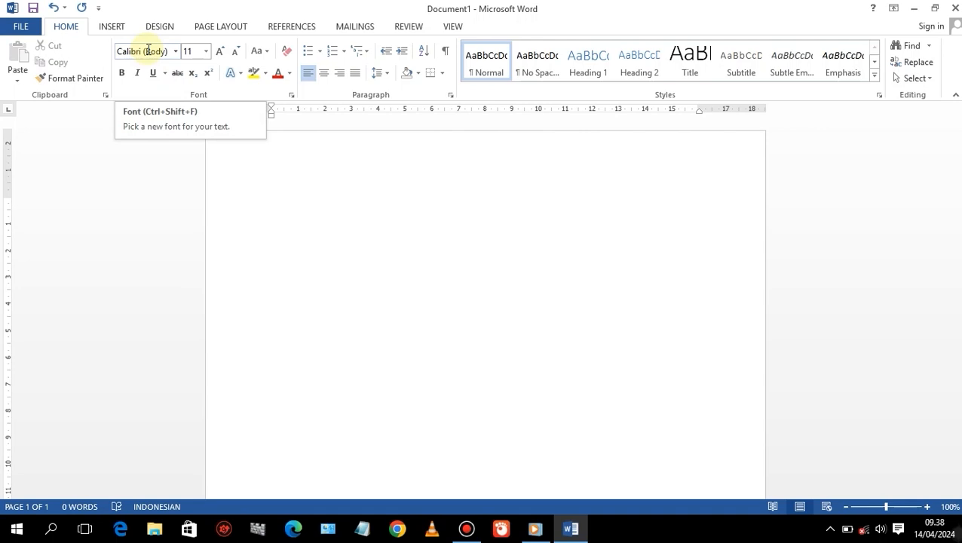
left_click(206, 52)
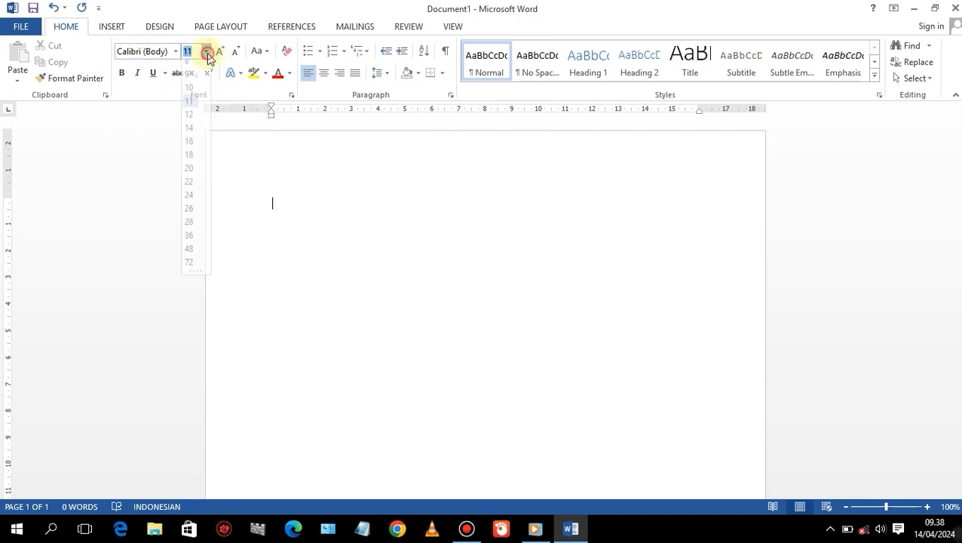
left_click(206, 53)
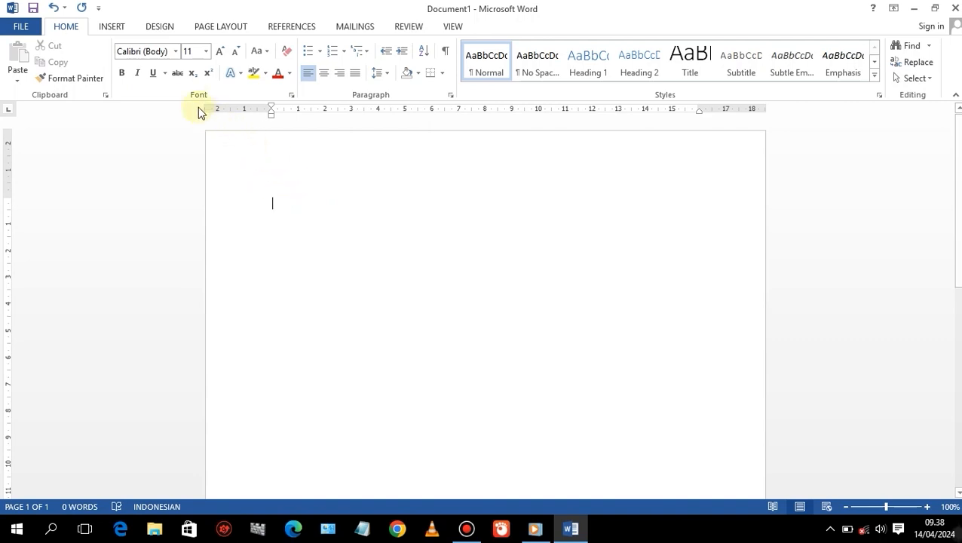
left_click(175, 53)
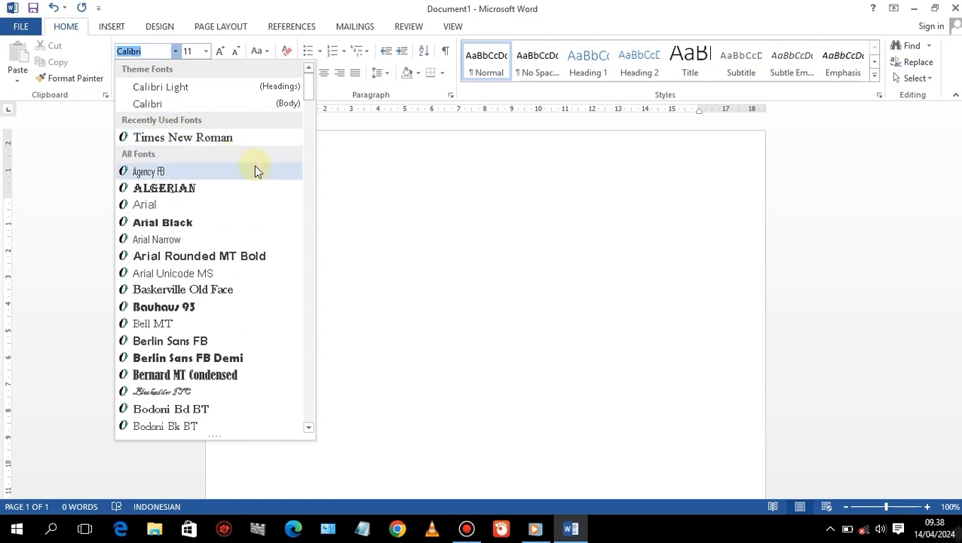
left_click_drag(310, 91, 295, 397)
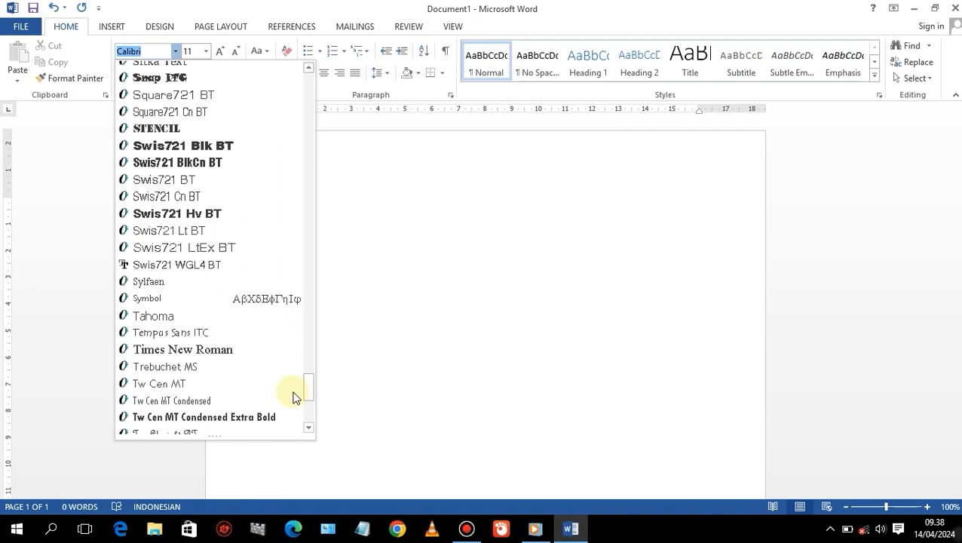
left_click(181, 350)
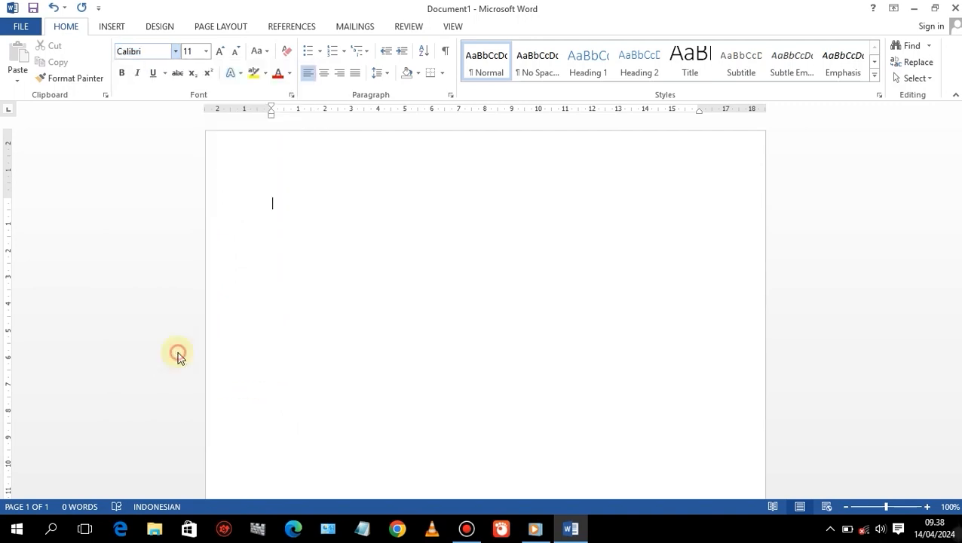
left_click(176, 51)
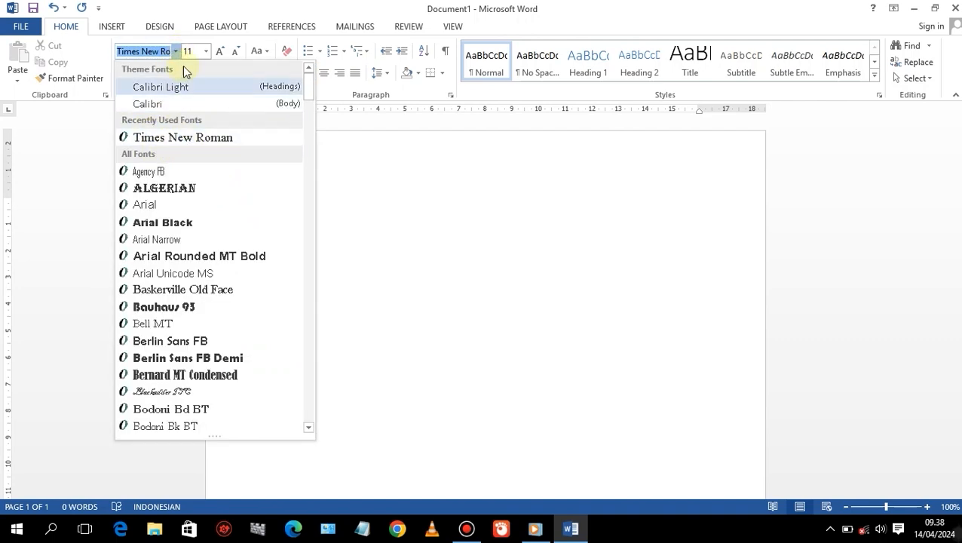
left_click(176, 51)
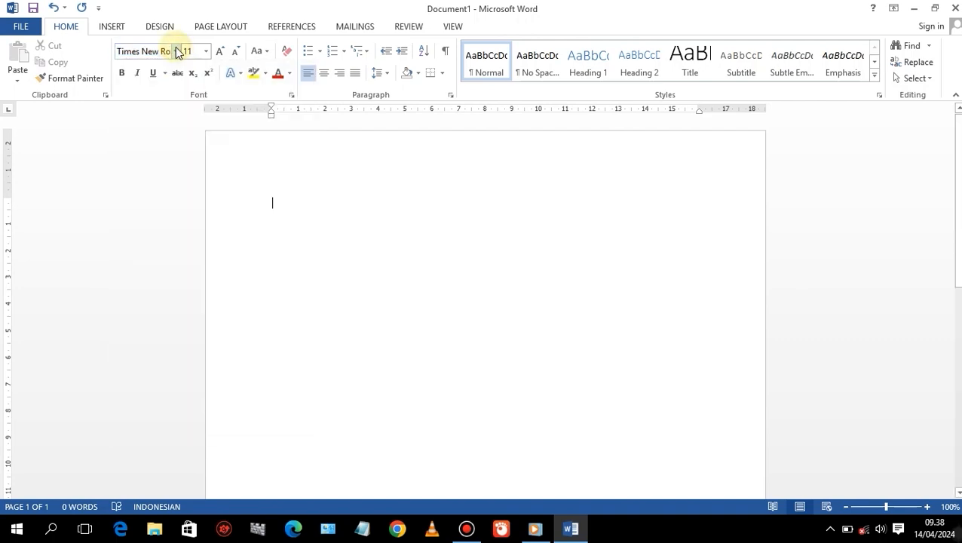
Set the font size to 12.
left_click(219, 55)
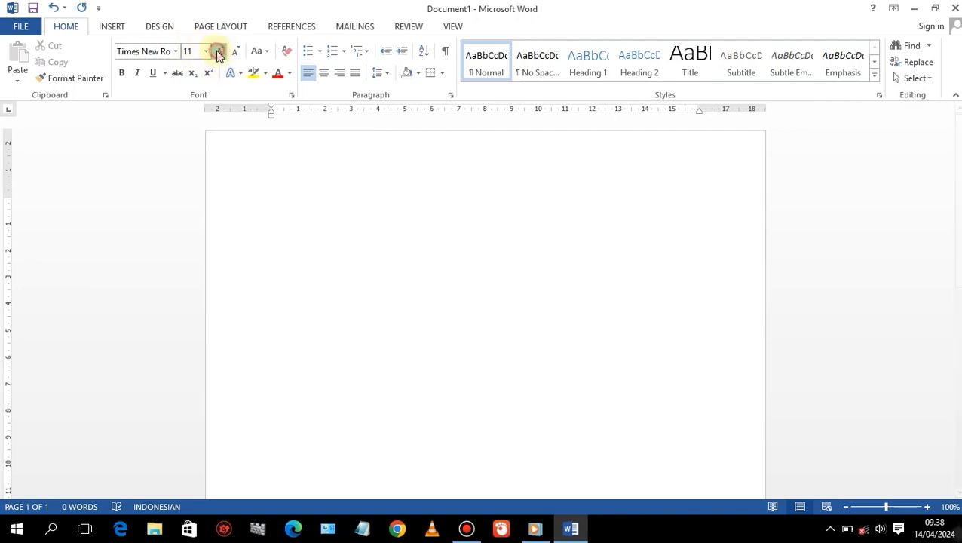
left_click(208, 51)
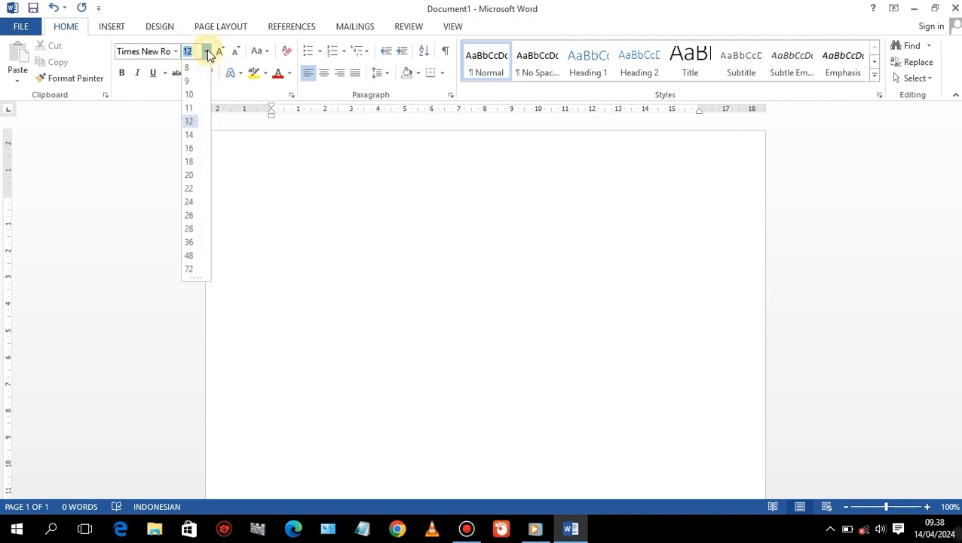
left_click(188, 122)
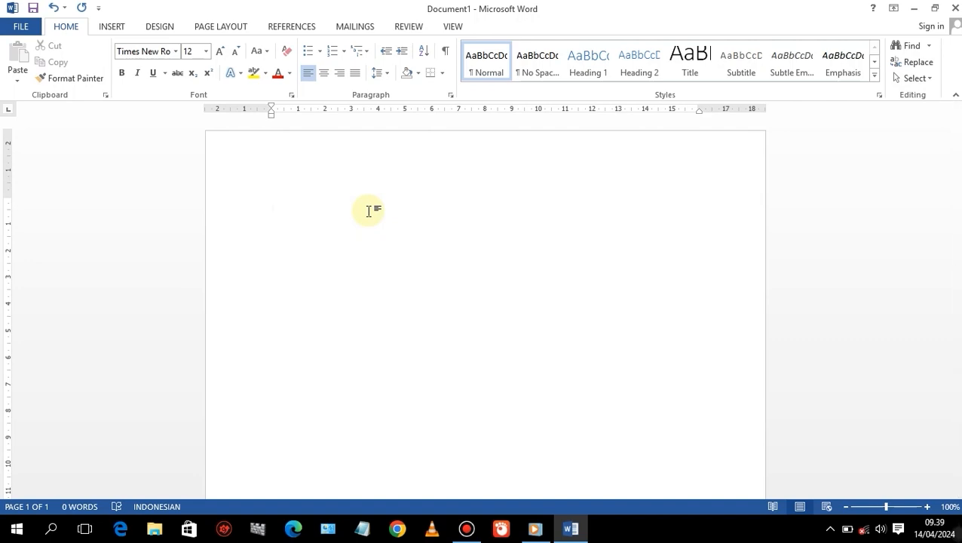
Type a job application letter with recipient lines for the personnel department, a greeting and three body paragraphs.
type("Yang t")
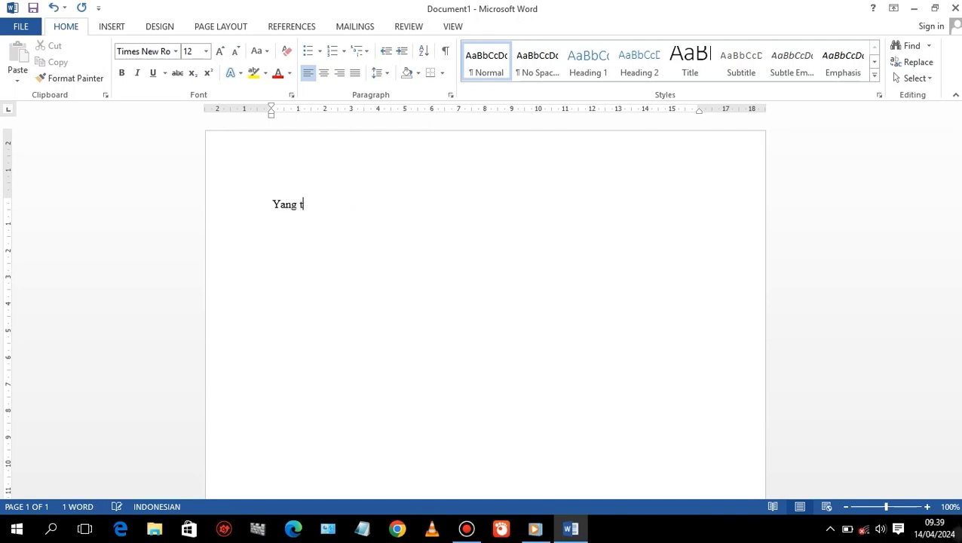
type("erhorma")
type("BA")
type("gian Personalia")
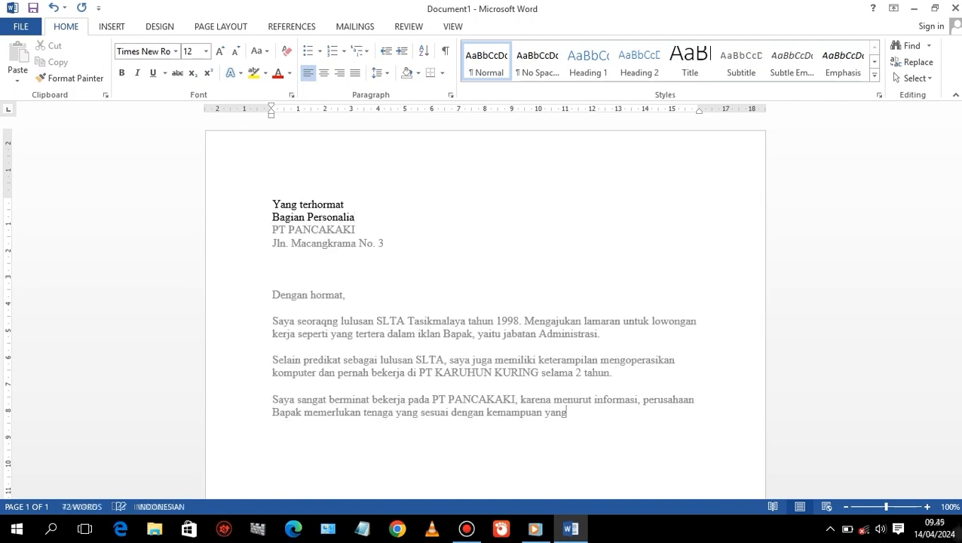
type("saya miliki.")
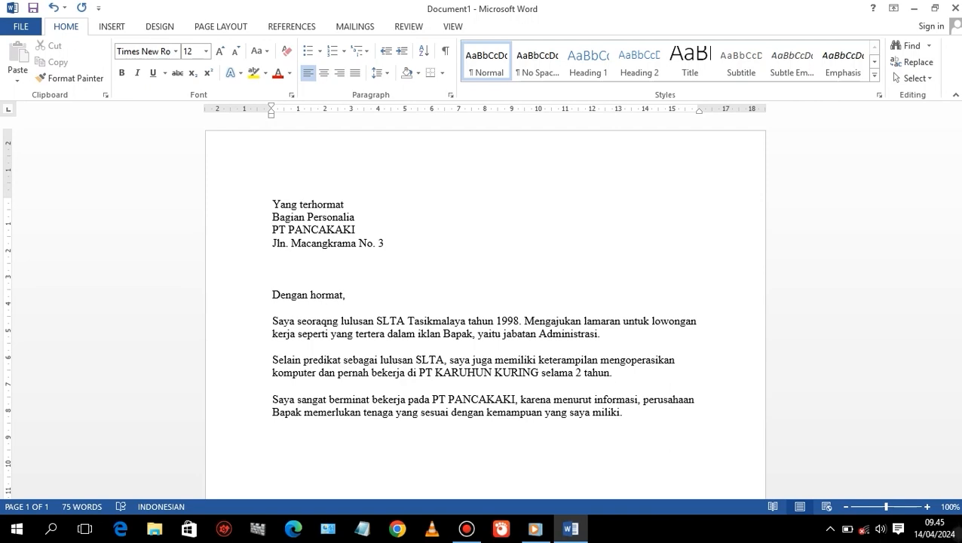
Type the paragraph 'Sebagai bahan pertimbangan, bersama surat lamaran ini saya lampirkan:' below the body text.
type("bagai bahan pertimban")
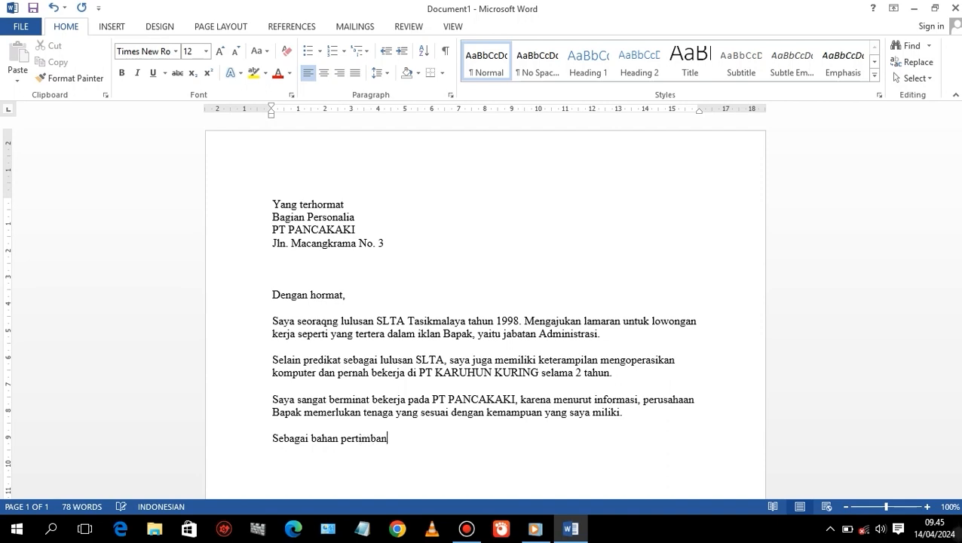
type("gan, bersama surat lamaran ini saya lampirkan:")
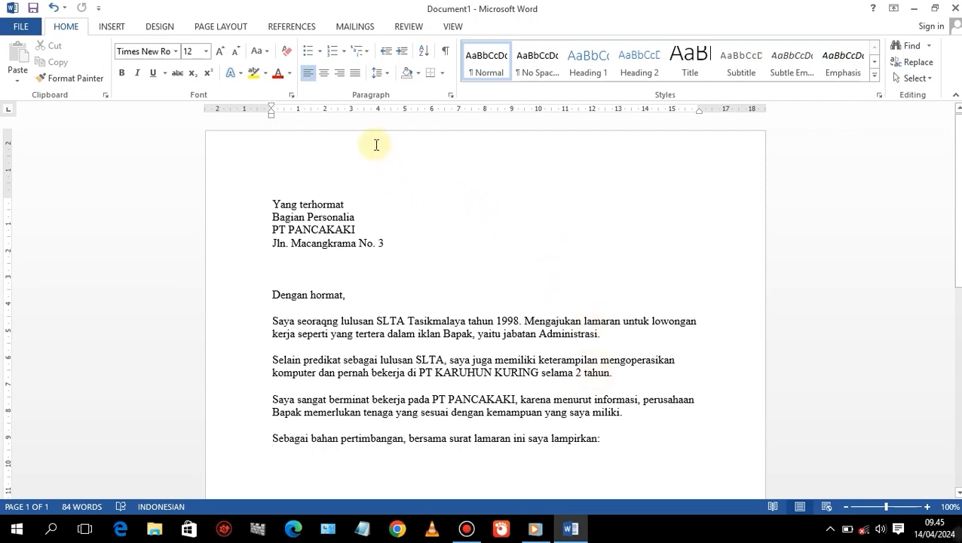
Start a list with round bullets on the next line and align the bullet with the left margin.
left_click(320, 52)
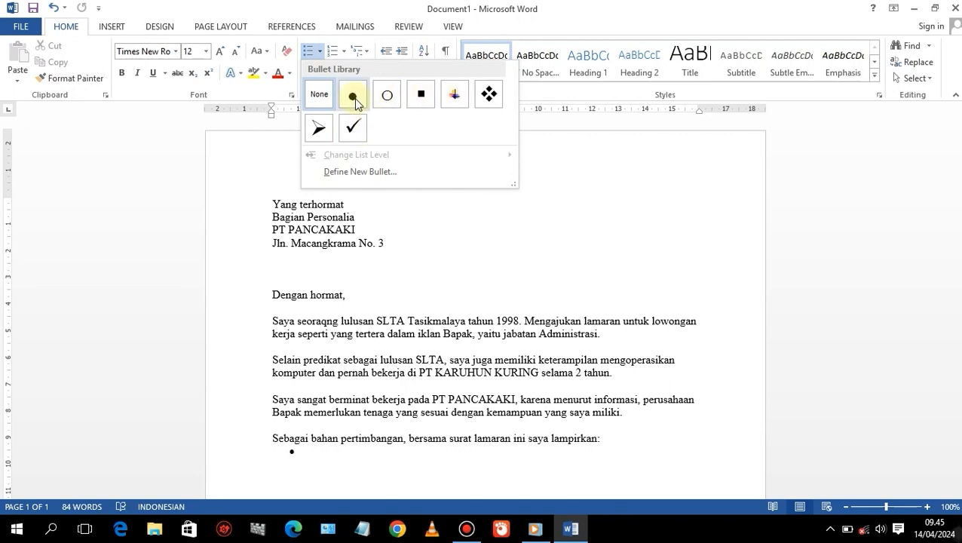
left_click(343, 51)
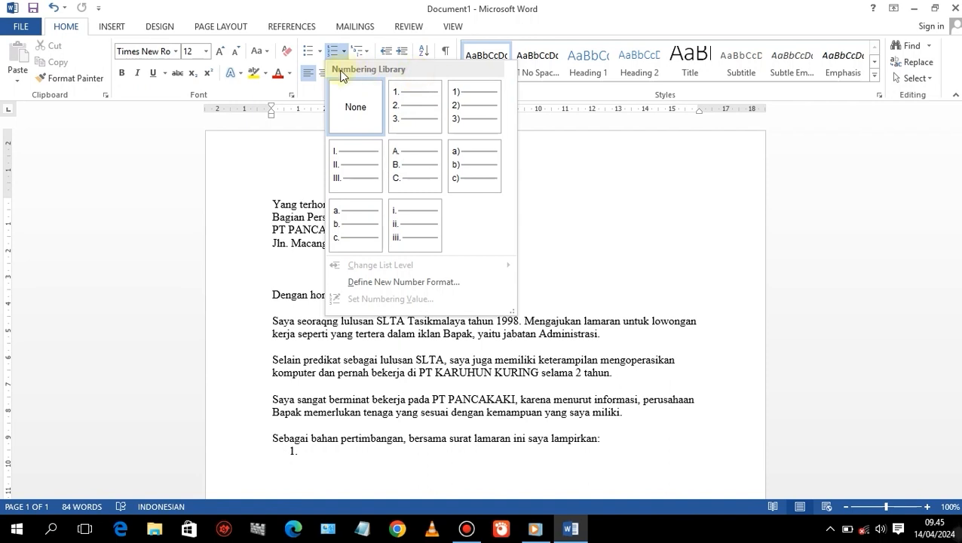
left_click(320, 52)
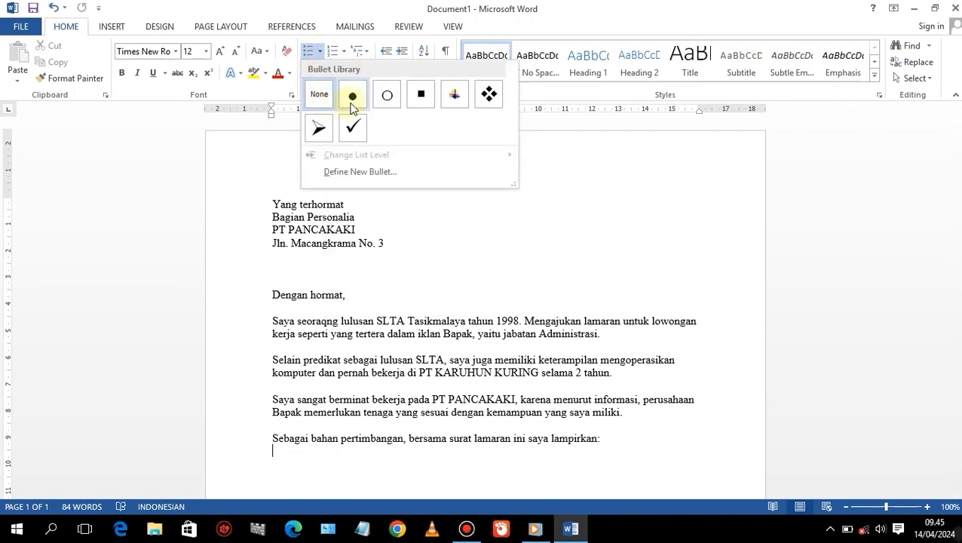
left_click(351, 98)
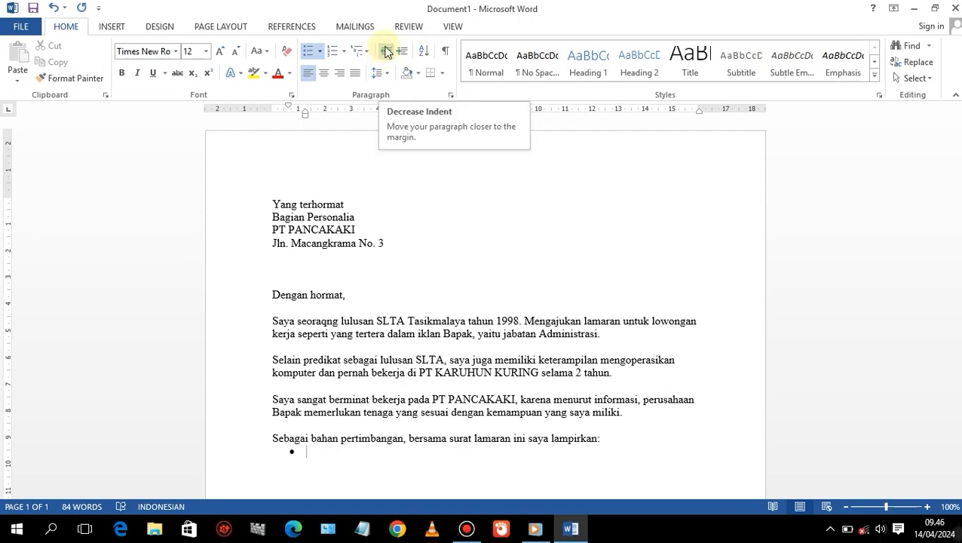
left_click(385, 52)
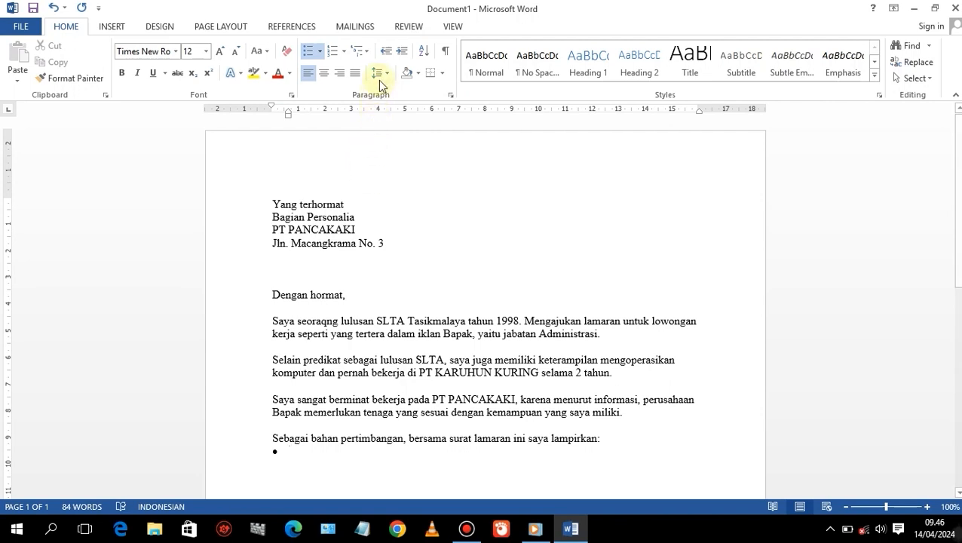
left_click(405, 51)
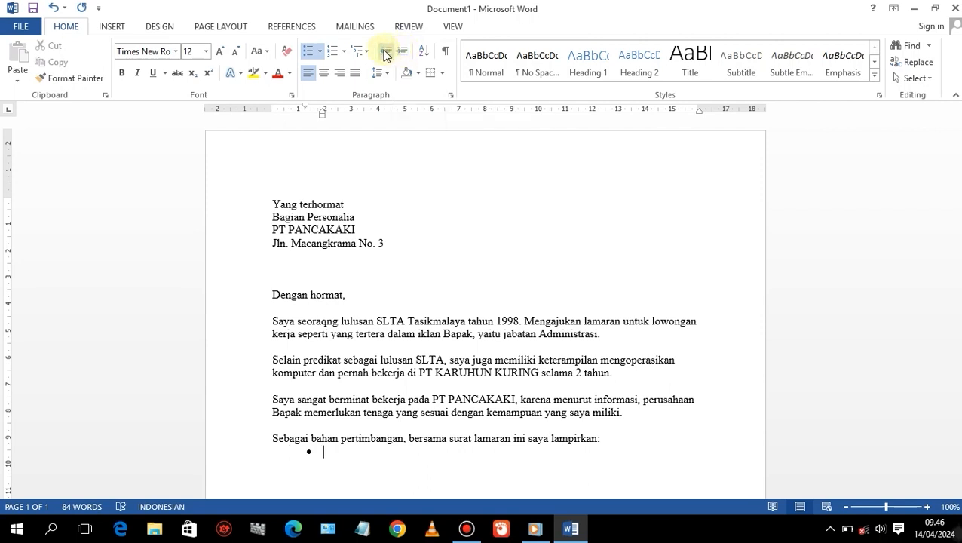
left_click(384, 51)
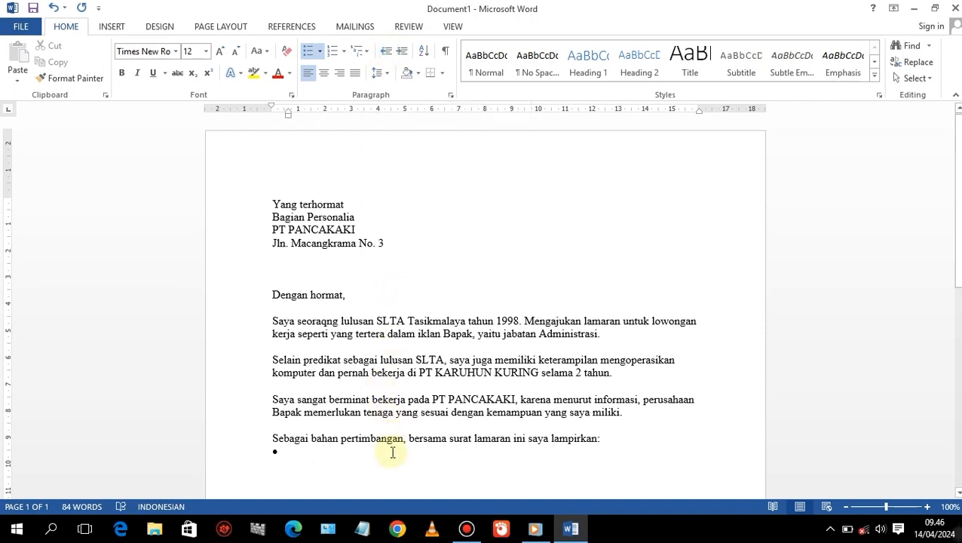
Enter four attachment items: Daftar riwayat hidup, Fotokopi ijazah SLTA, Fotokopi sertifikat keterampilan komputer, Pas foto ukuran 4 x 6 cm (2 buah).
type("Daftar riwayat hidup ")
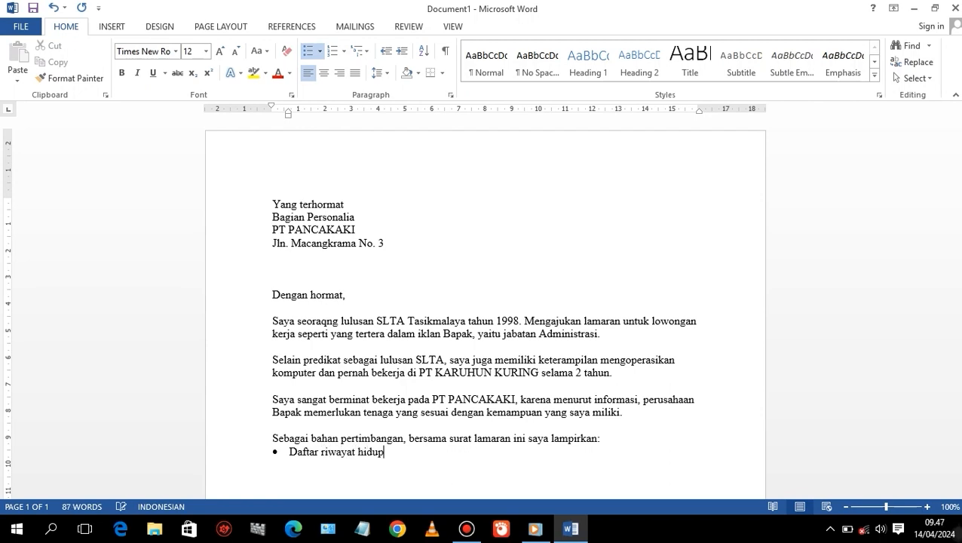
type("Fotokopi ijazah SLTA")
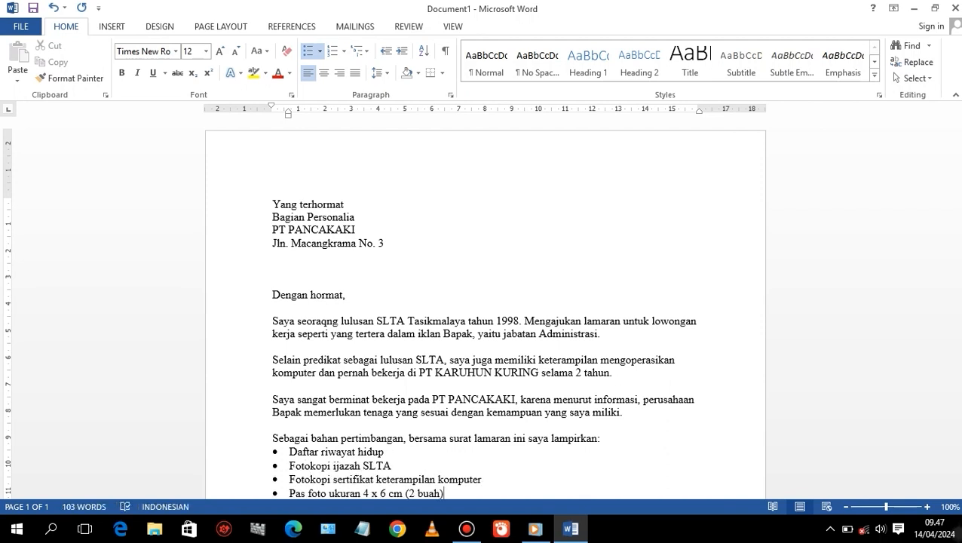
key("Return")
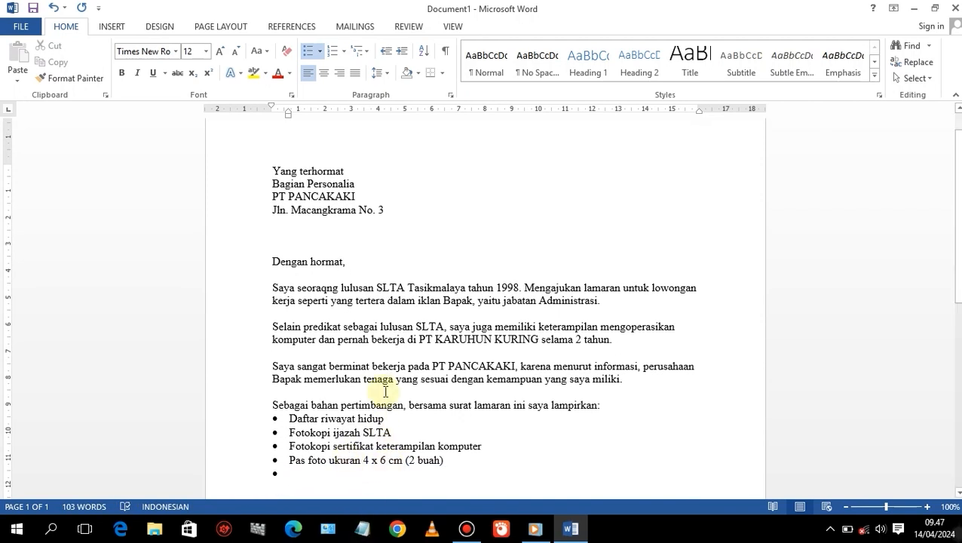
End the bullet list on the empty item and add a blank line after the list.
scroll(349, 429, "down", 2)
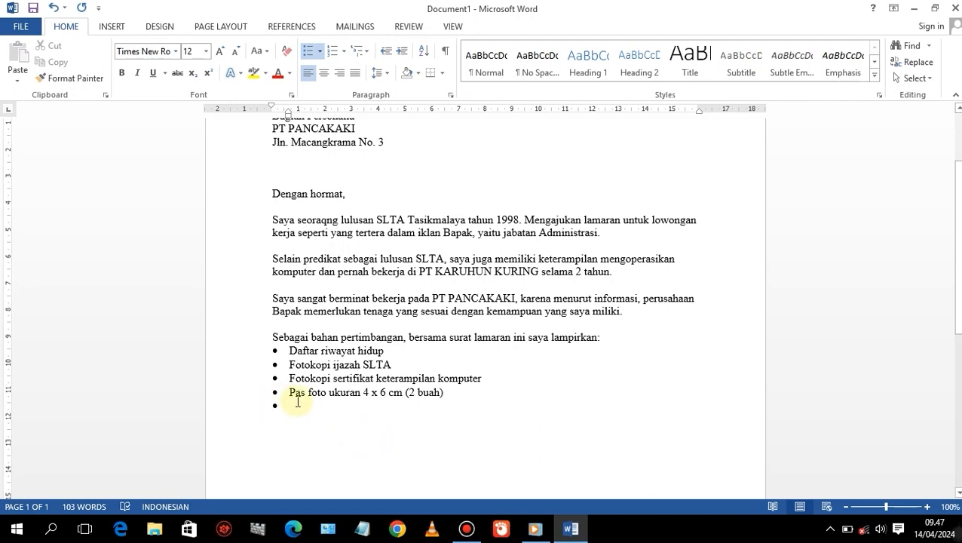
left_click(307, 53)
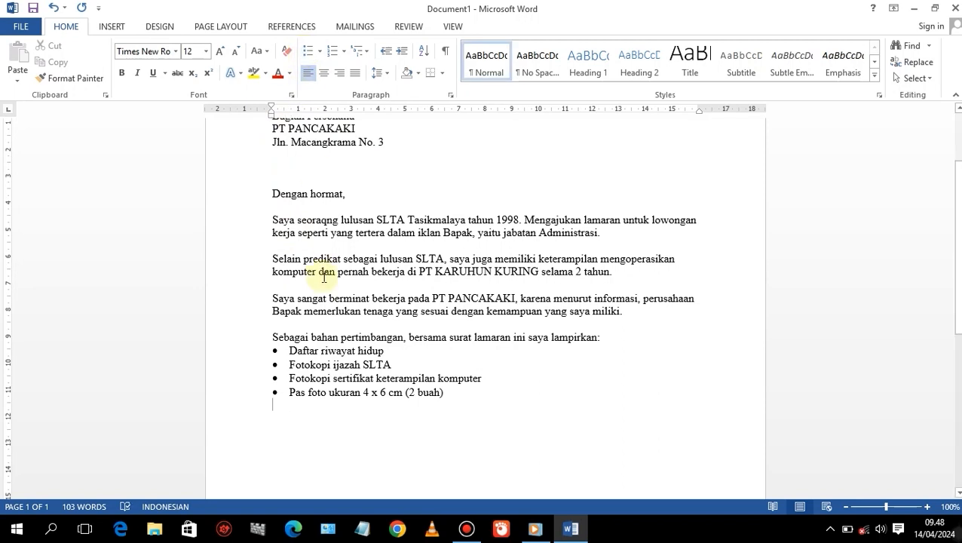
key("Return")
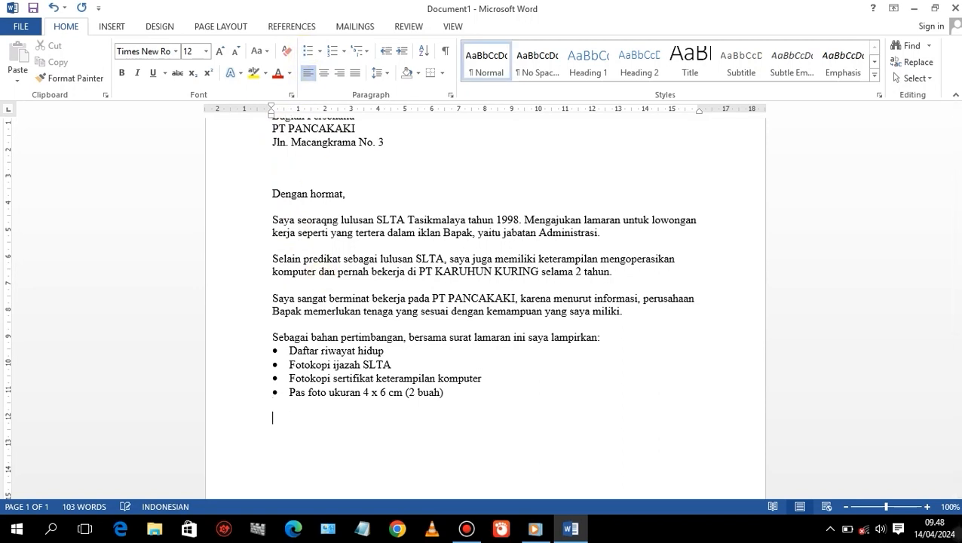
Type the closing sentence 'Atas pertimbangan dan perhatian yang diberikan kepada saya, saya ucapkan terima kasih.'.
type("Atas p")
type("ee")
type("timbang")
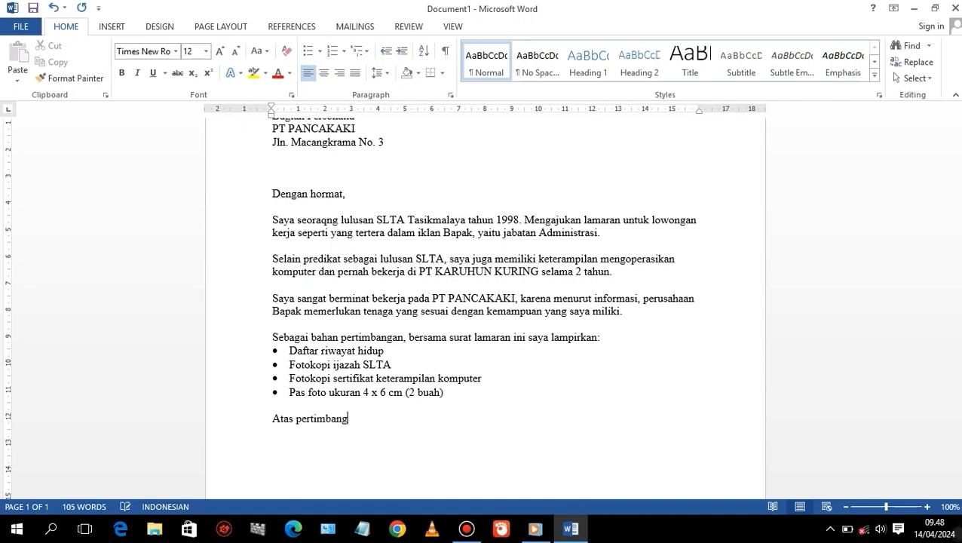
type("an dan perhatian yan")
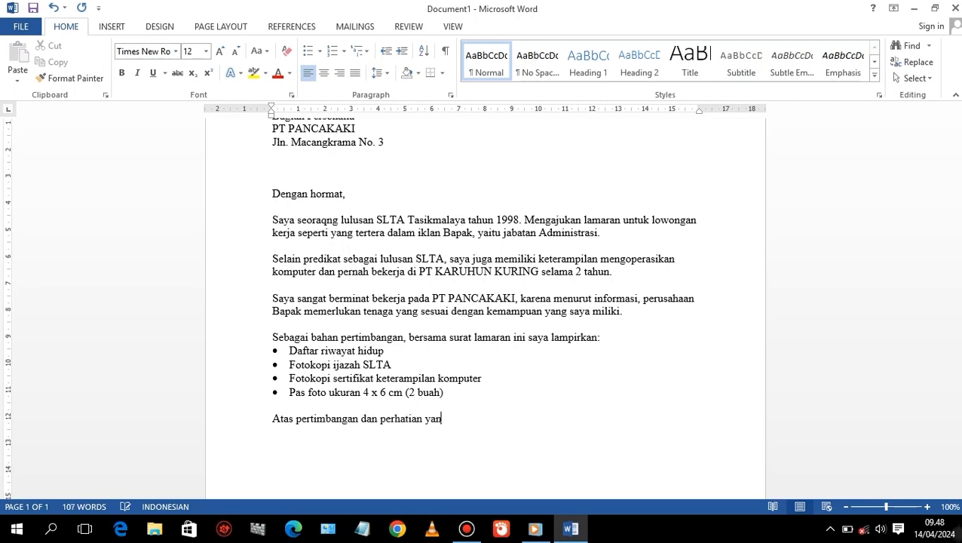
type("g diberikan kepa")
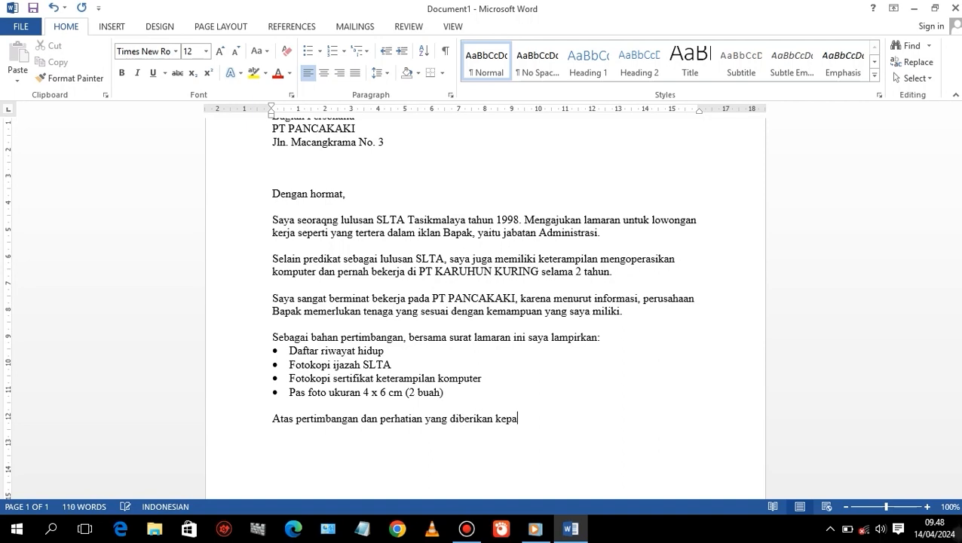
type("da saya, saya ucapkan te")
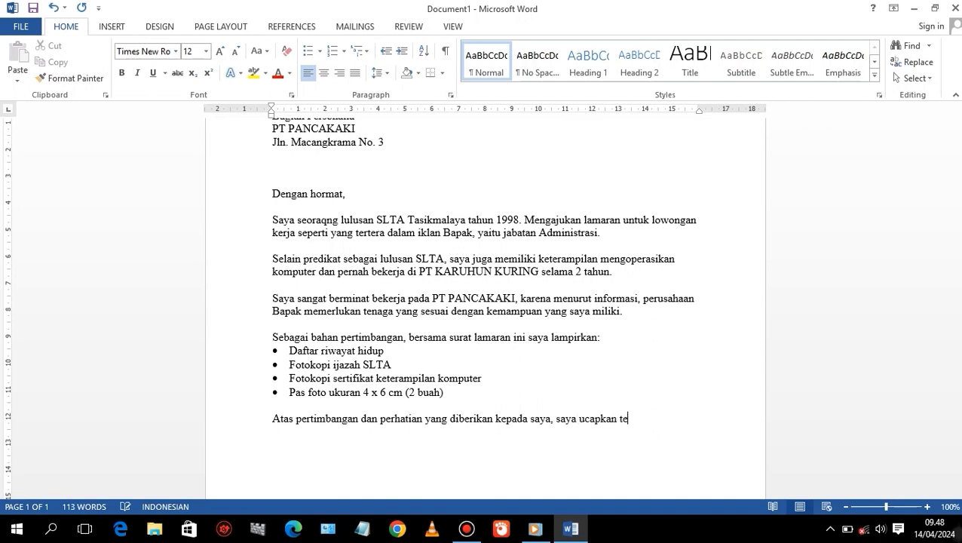
type("rima kasih")
Add the place and date line 'Tasikmalaya, 2 Maret 2023' below the closing sentence.
type("Tasikmala")
type("ya, 2")
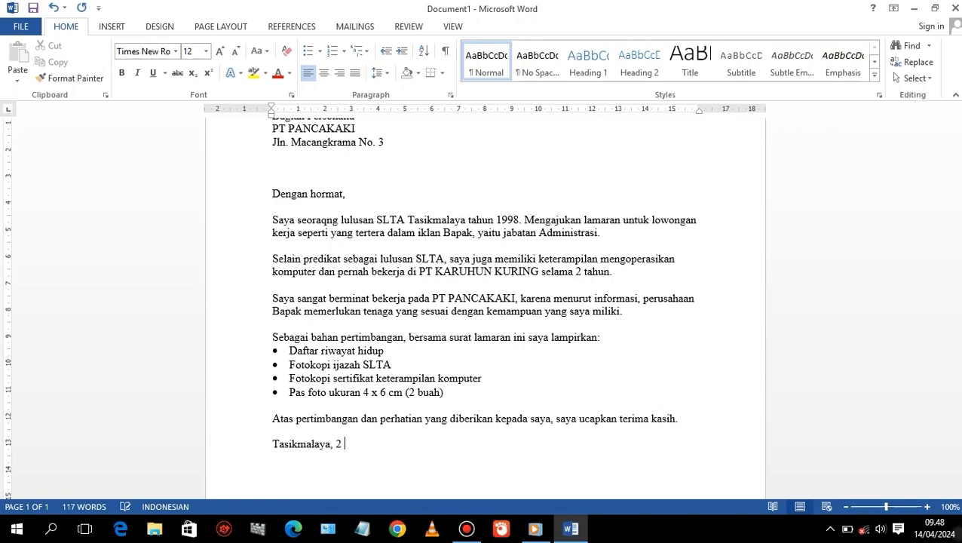
scroll(380, 323, "up", 3)
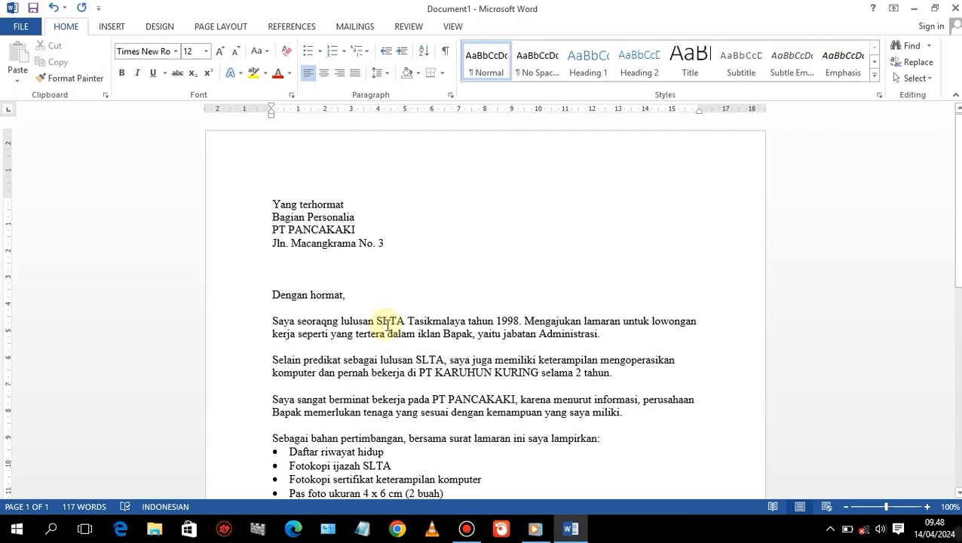
scroll(386, 324, "down", 6)
scroll(386, 324, "down", 2)
scroll(389, 324, "up", 2)
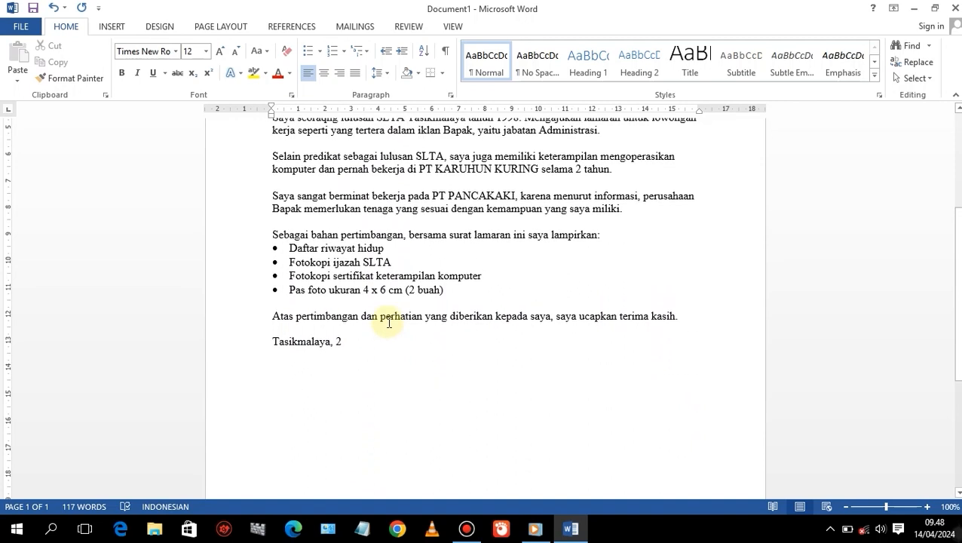
type("Maret")
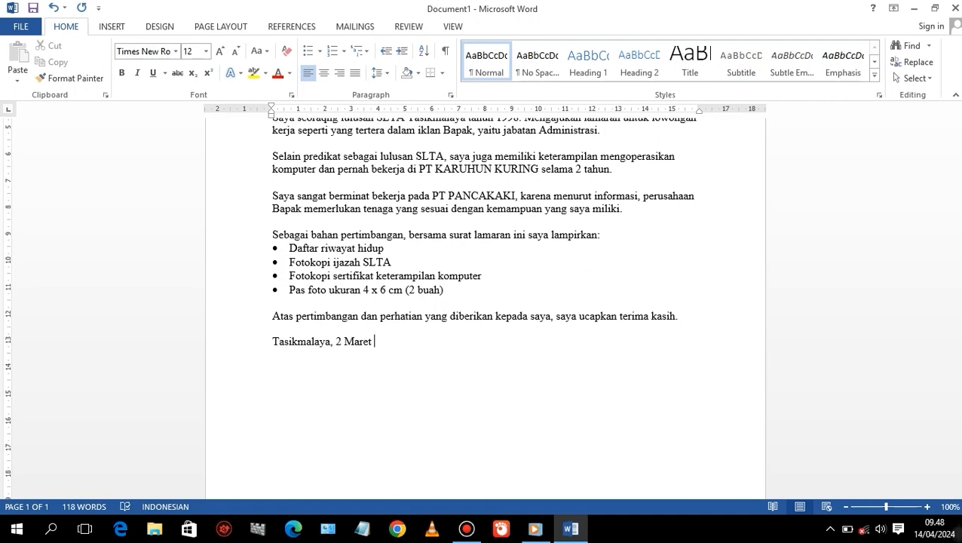
type(" 200")
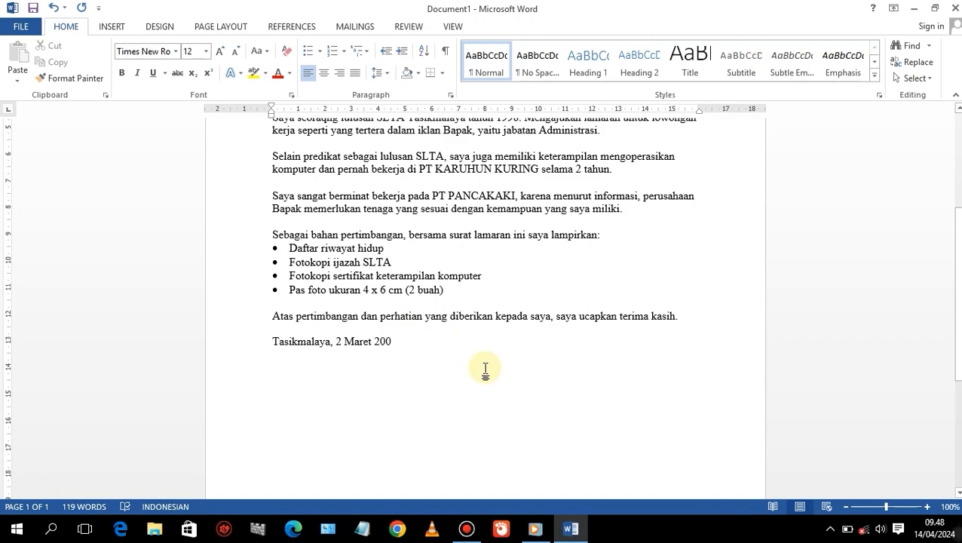
scroll(485, 369, "up", 3)
scroll(486, 368, "down", 3)
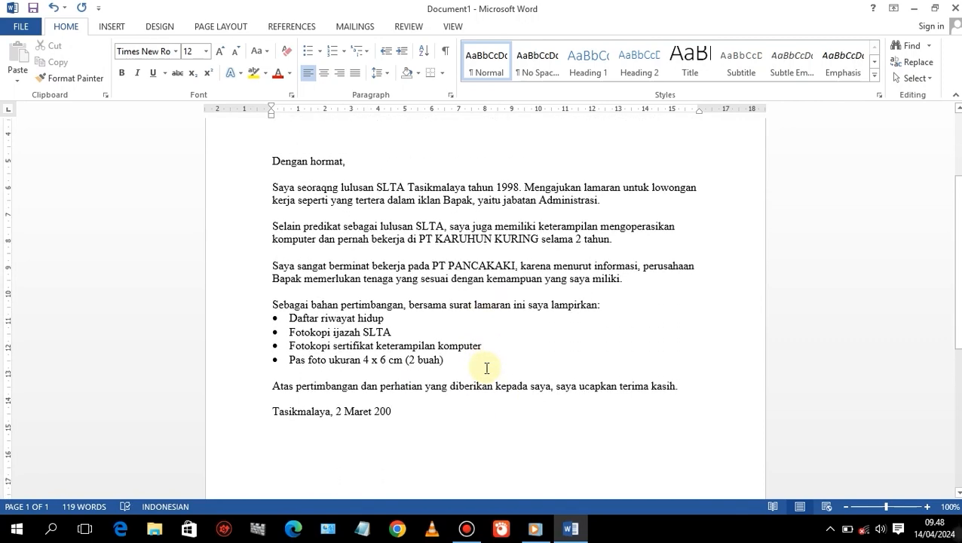
type("0")
key("BackSpace")
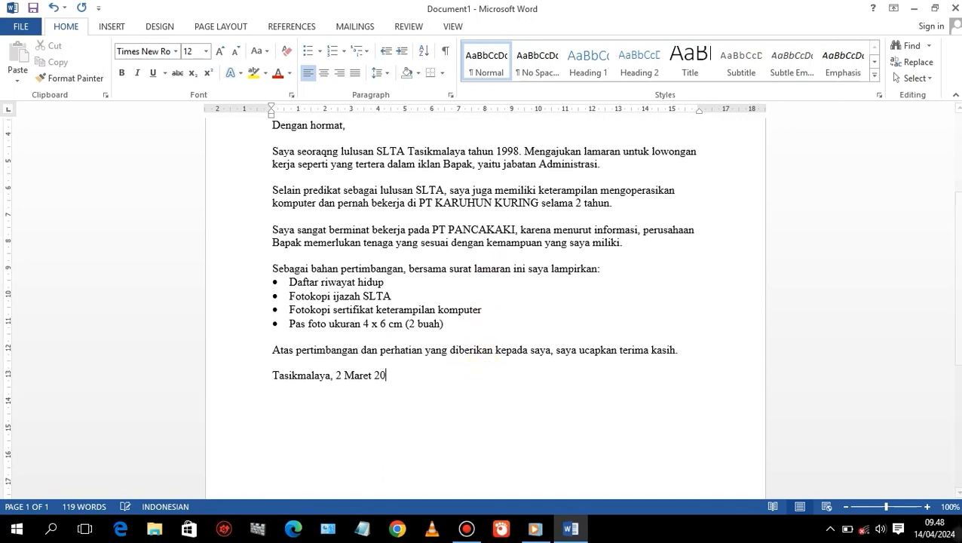
type("23")
Add the sign-off 'Hormat saya,' and type the sender's name in capitals three lines below it.
type("Horma")
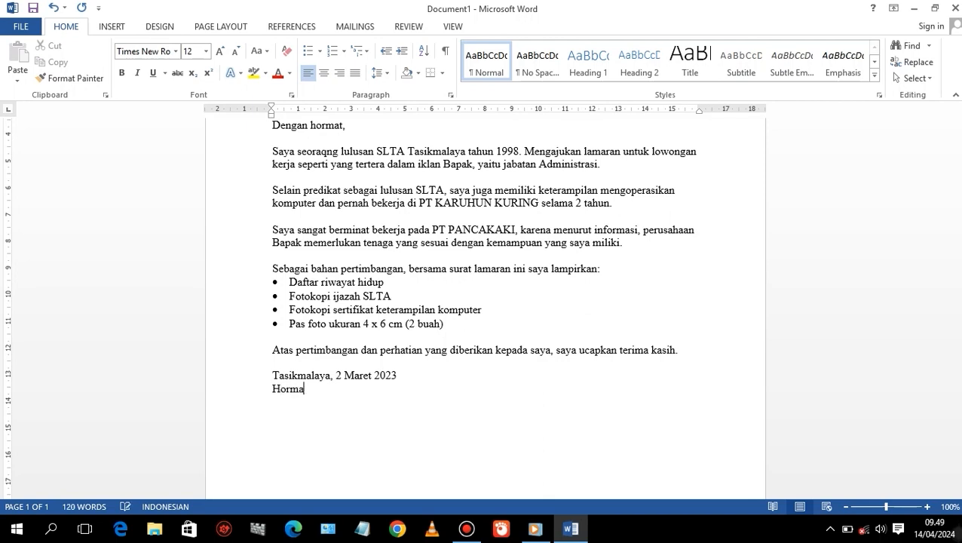
type("t saya")
type(",")
key("Return")
key("Return")
key("Return")
key("Return")
type("MANCALA")
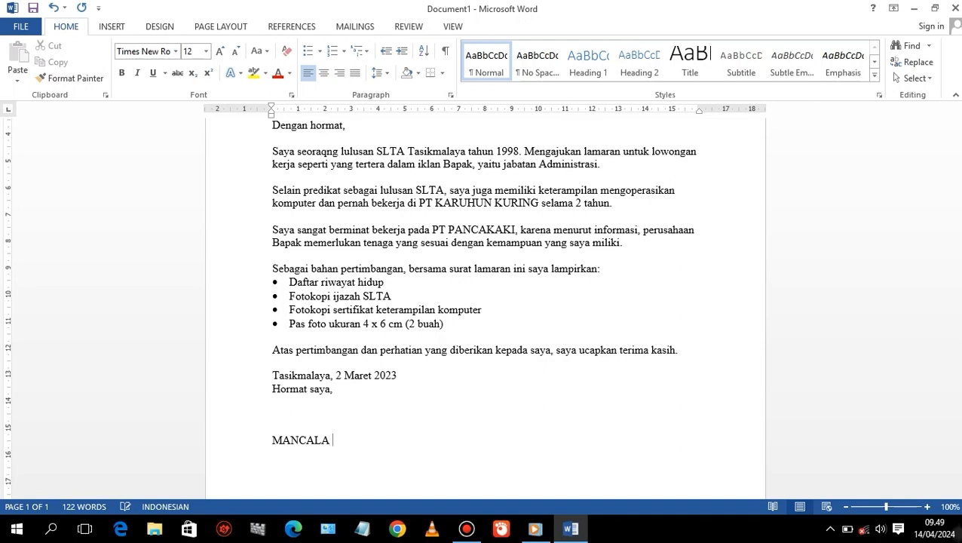
type(" PUTRI")
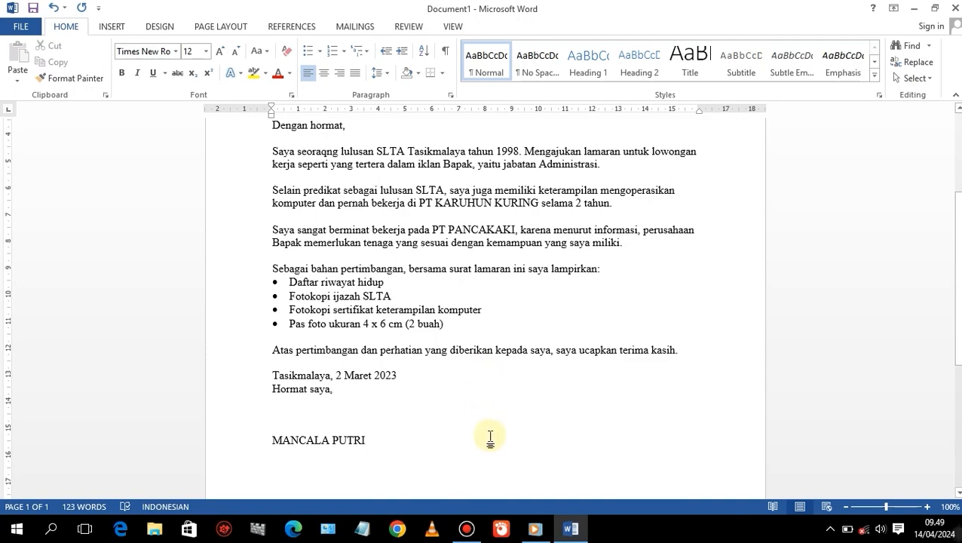
Correct the misspelled word 'seoraqng' to 'seorang' in the first body paragraph.
scroll(489, 428, "up", 3)
scroll(491, 429, "up", 1)
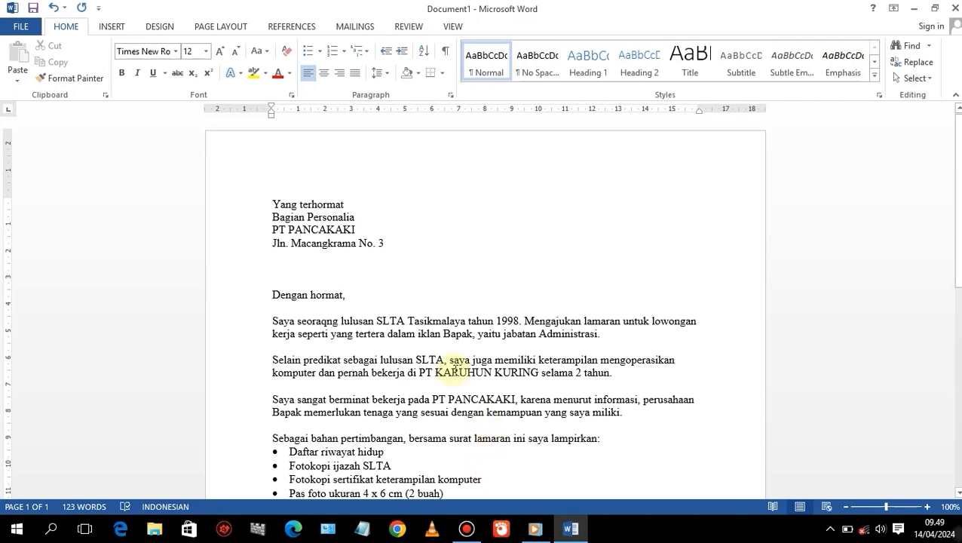
scroll(448, 368, "down", 2)
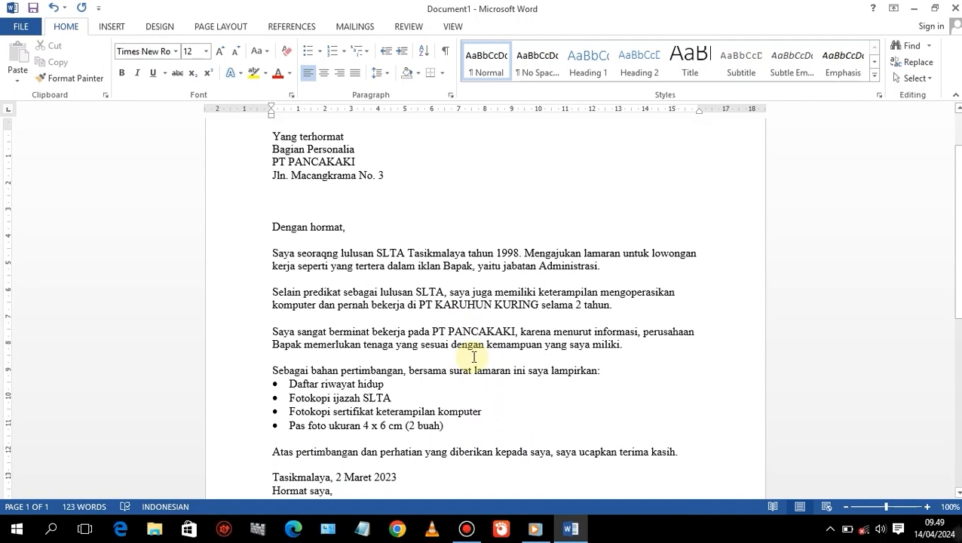
scroll(474, 356, "up", 2)
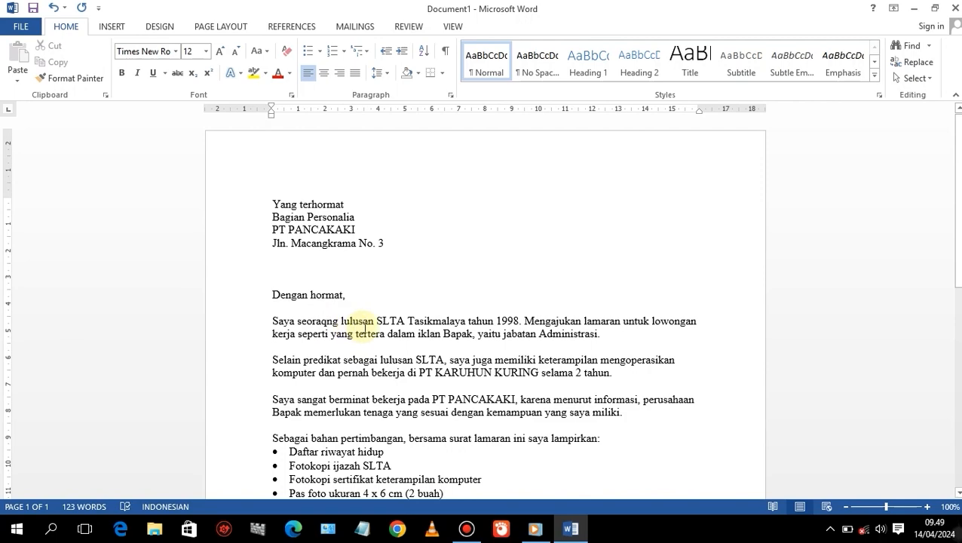
key("BackSpace")
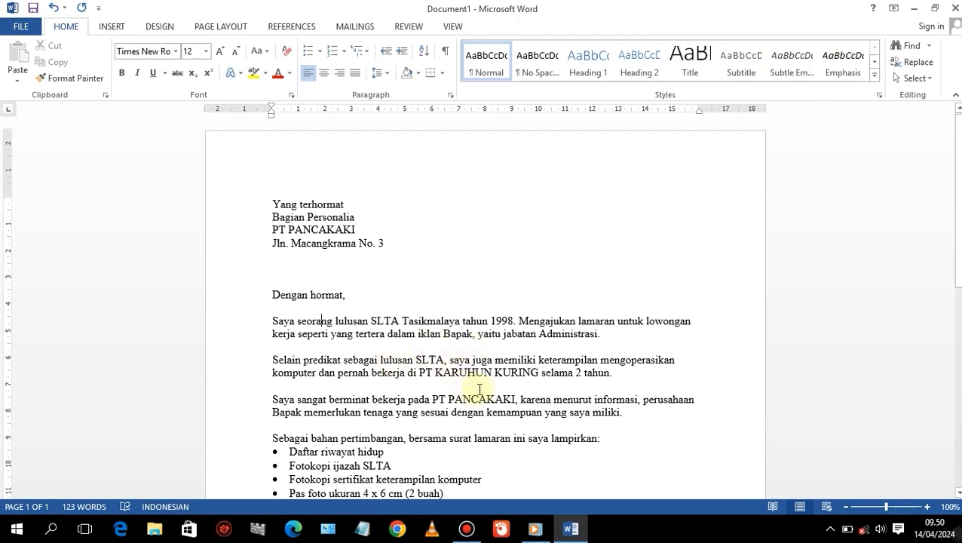
scroll(480, 389, "down", 2)
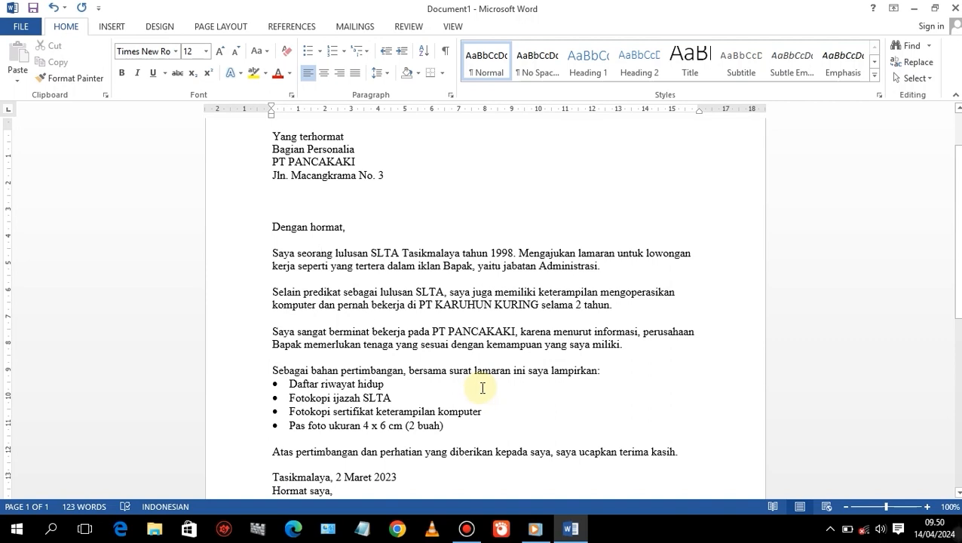
left_click(364, 297)
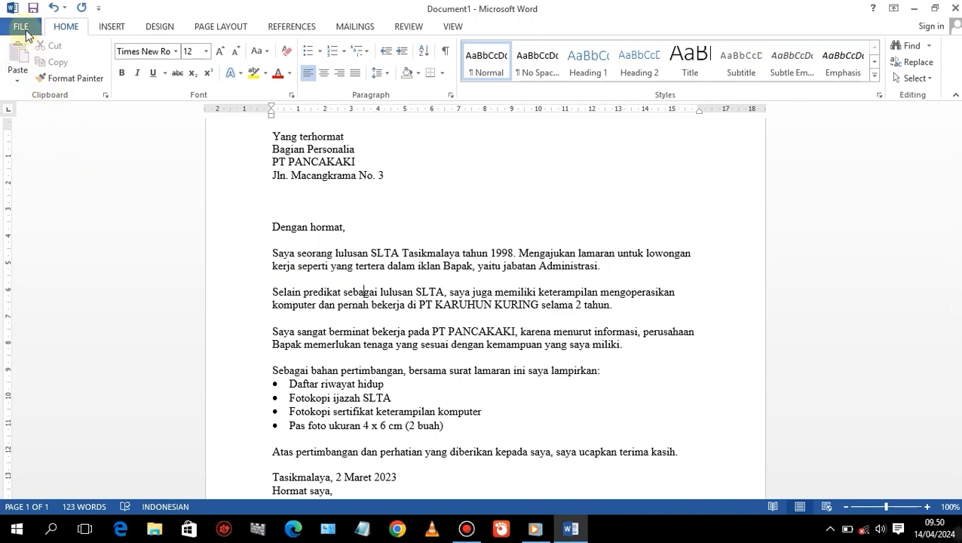
Save the letter in the Documents folder as a Word document named 'Contoh lamaran kerja2'.
left_click(23, 29)
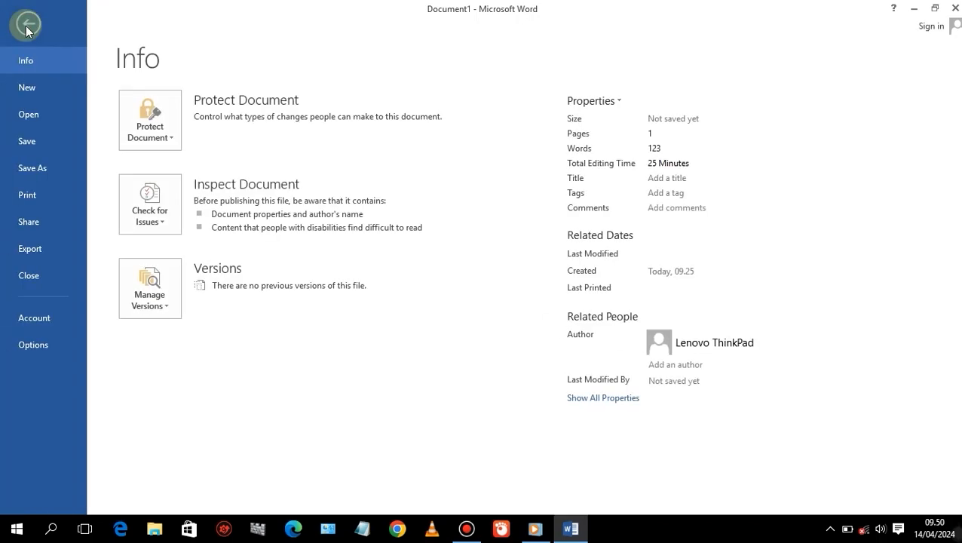
left_click(26, 27)
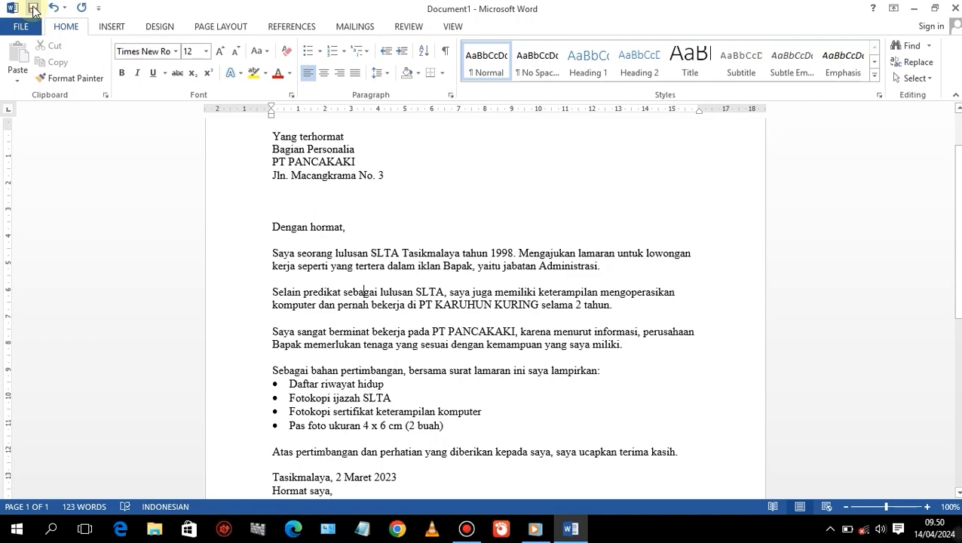
left_click(20, 27)
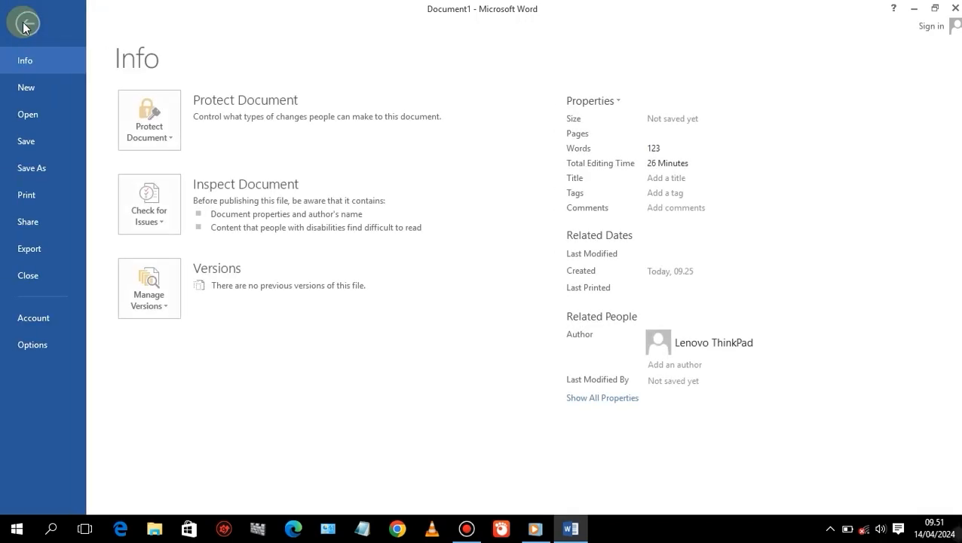
left_click(23, 137)
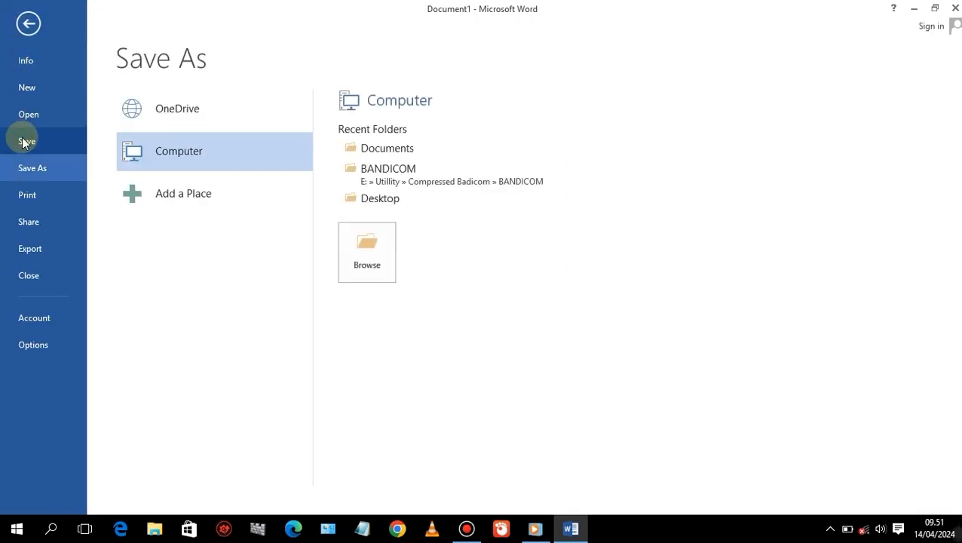
left_click(349, 149)
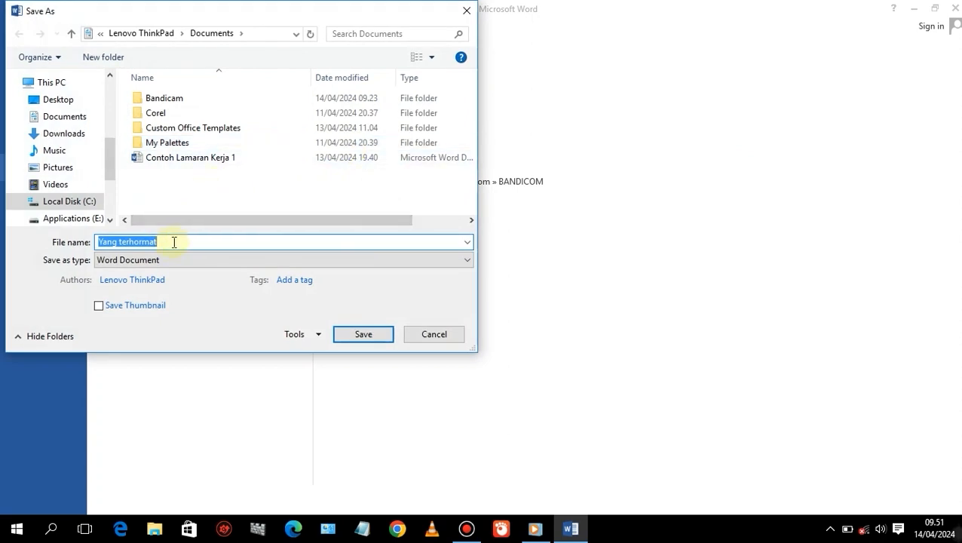
type("cONTOH")
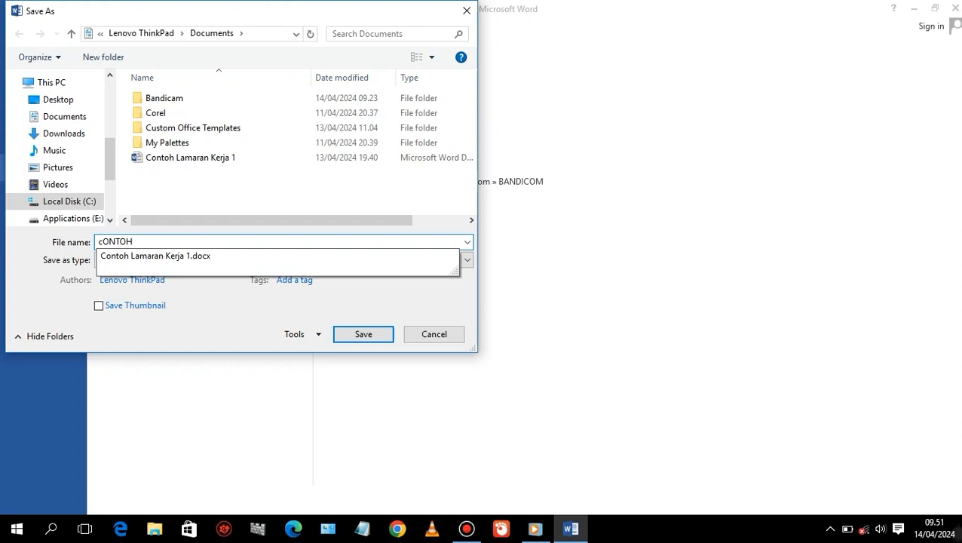
key("BackSpace")
key("BackSpace")
key("BackSpace")
key("BackSpace")
key("BackSpace")
key("BackSpace")
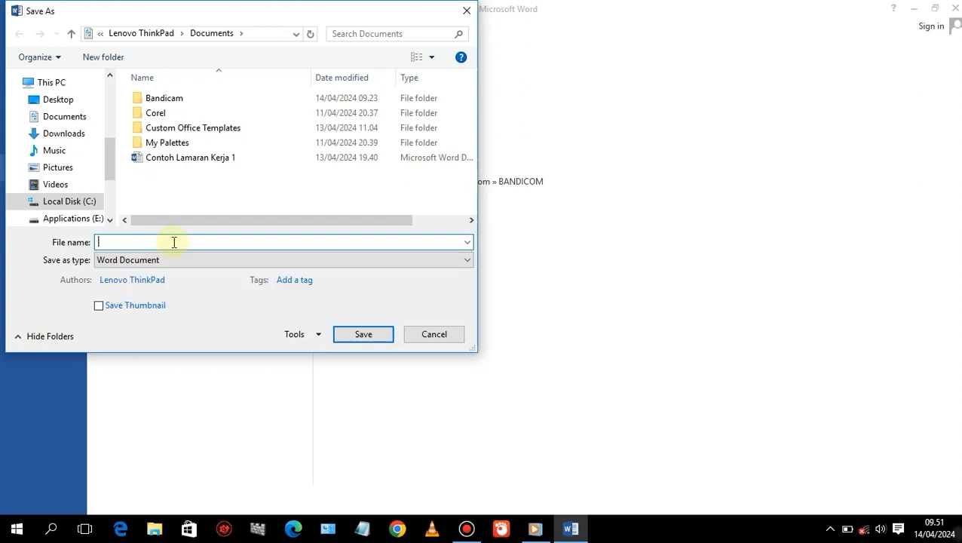
type("Conto")
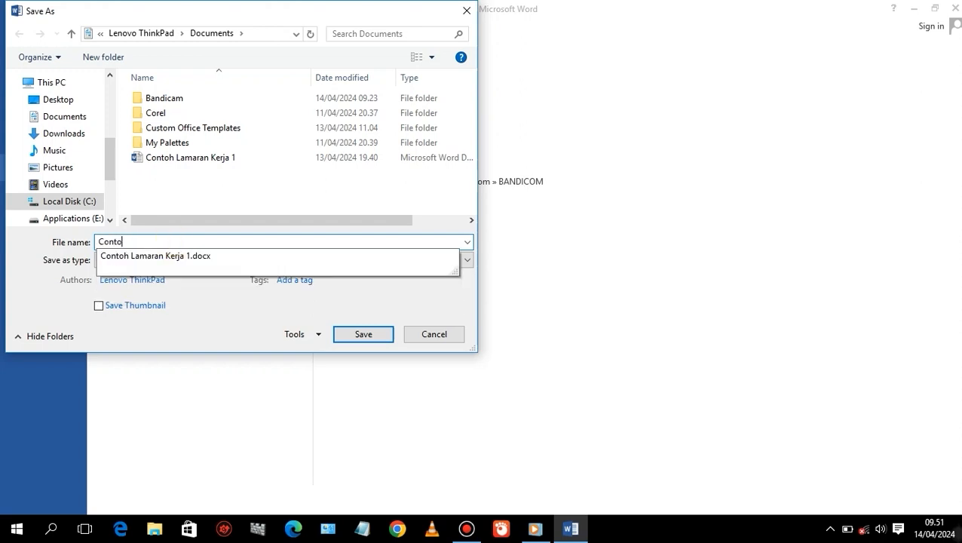
type("h lamaran kerja")
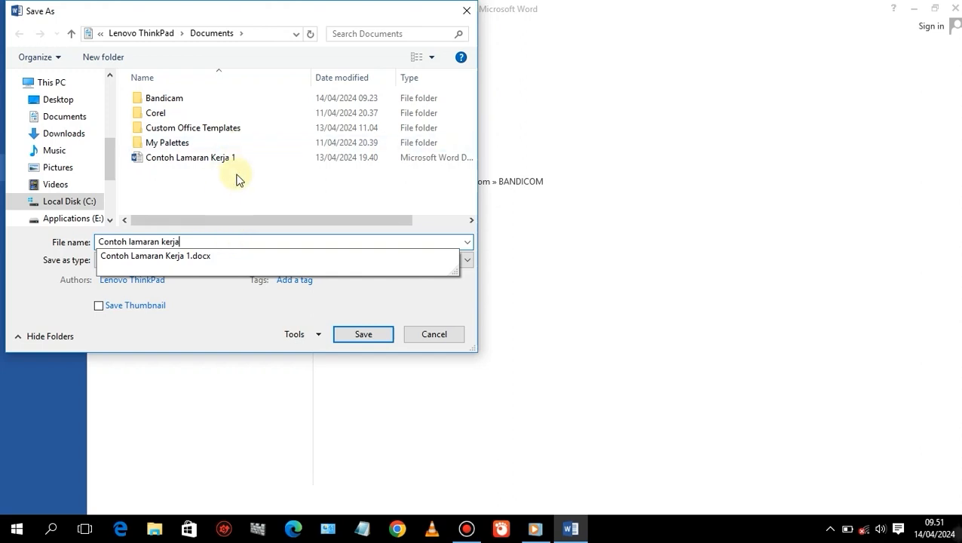
type("2")
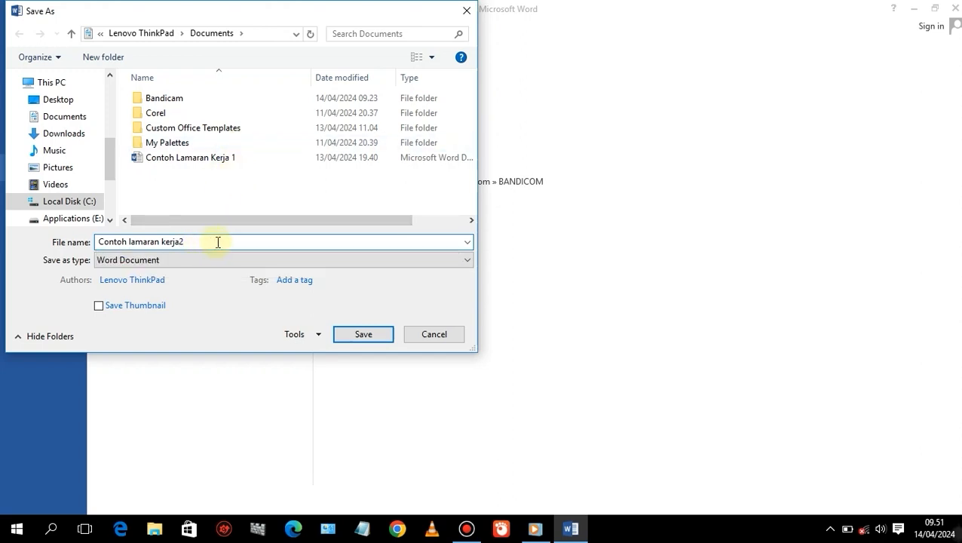
left_click(355, 335)
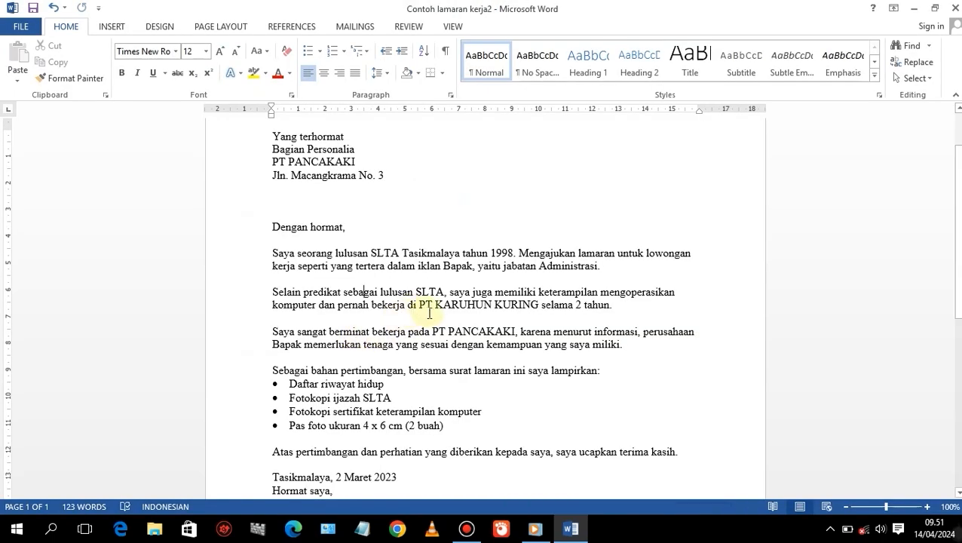
Check the letter's layout in the print preview.
scroll(431, 311, "down", 1)
scroll(429, 315, "up", 3)
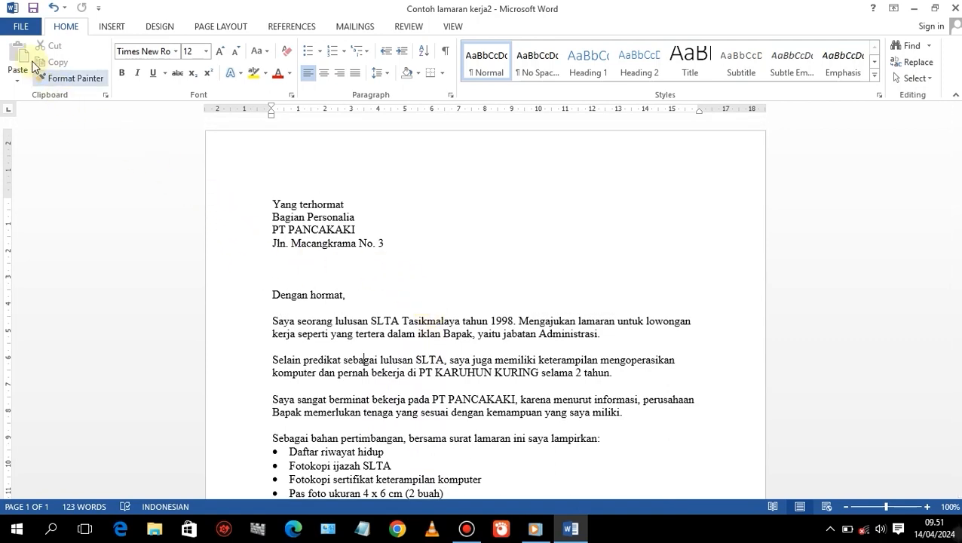
left_click(25, 29)
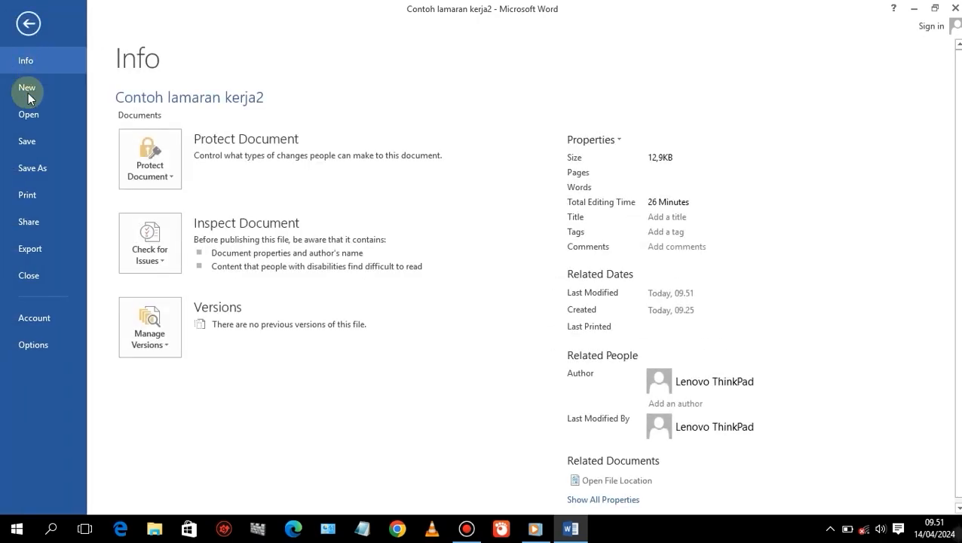
left_click(30, 195)
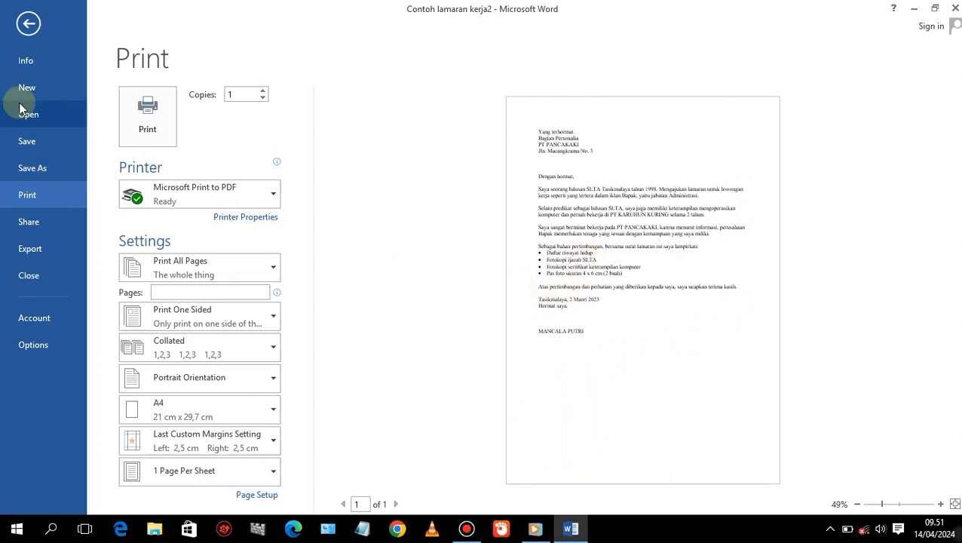
left_click(29, 27)
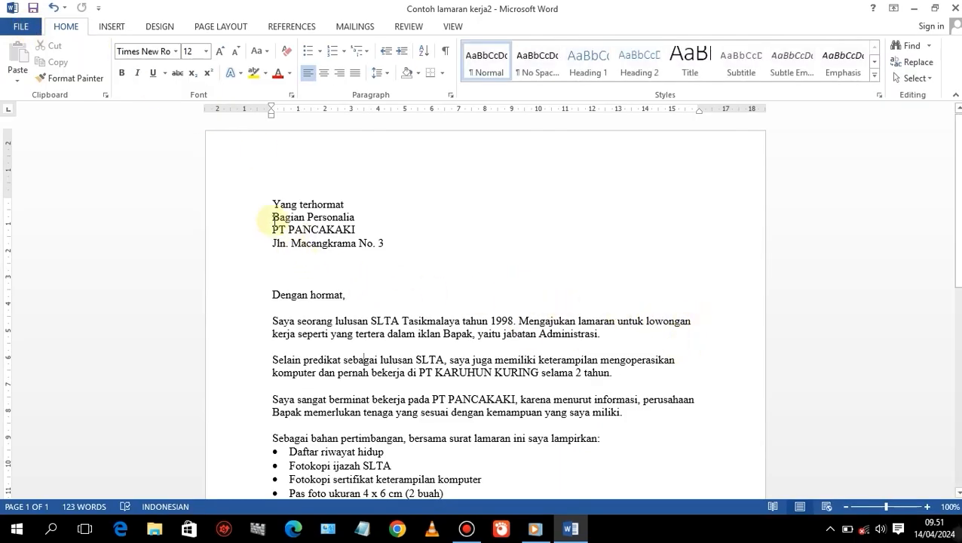
Select the entire letter and apply justified alignment to all its paragraphs.
mouse_move(273, 200)
left_mouse_down()
mouse_move(275, 491)
mouse_move(331, 443)
mouse_move(375, 258)
left_mouse_up()
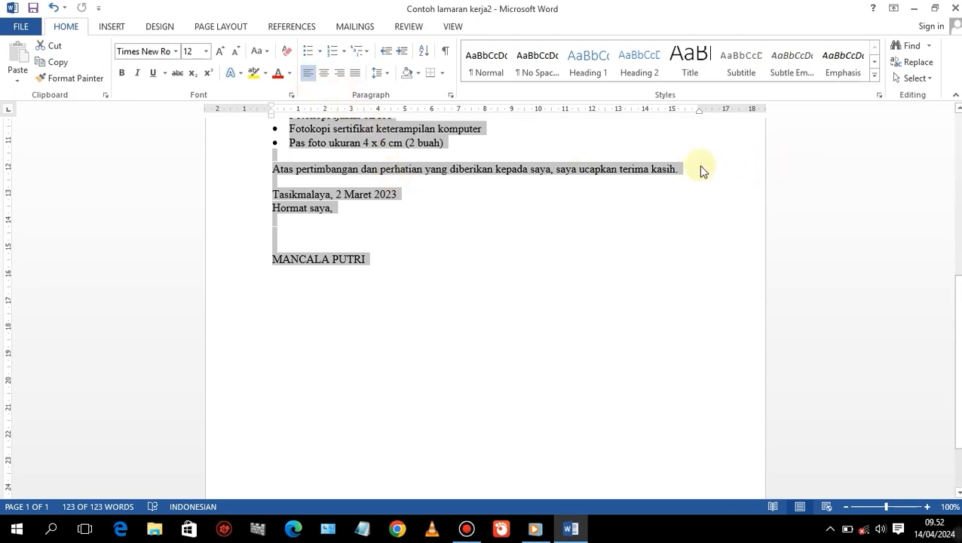
left_click(957, 109)
scroll(570, 122, "up", 6)
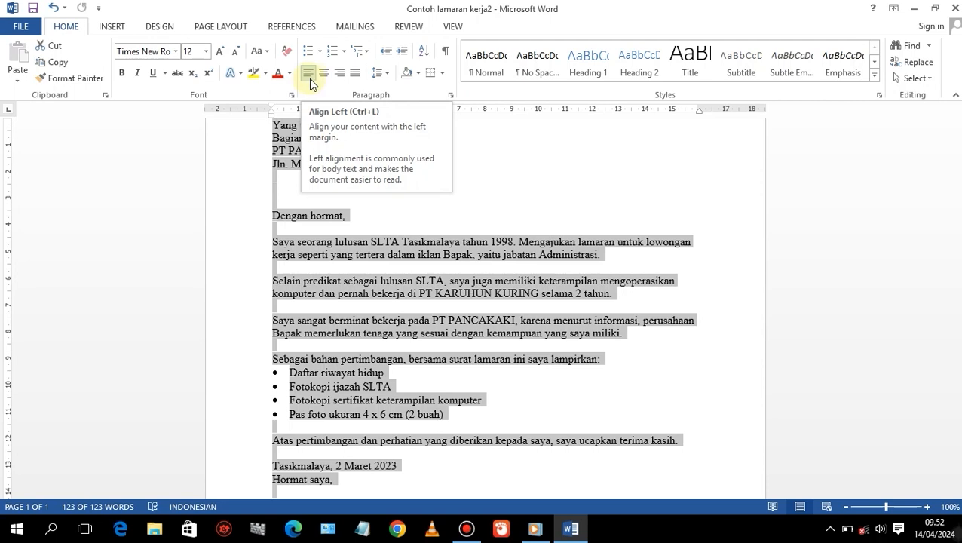
left_click(357, 79)
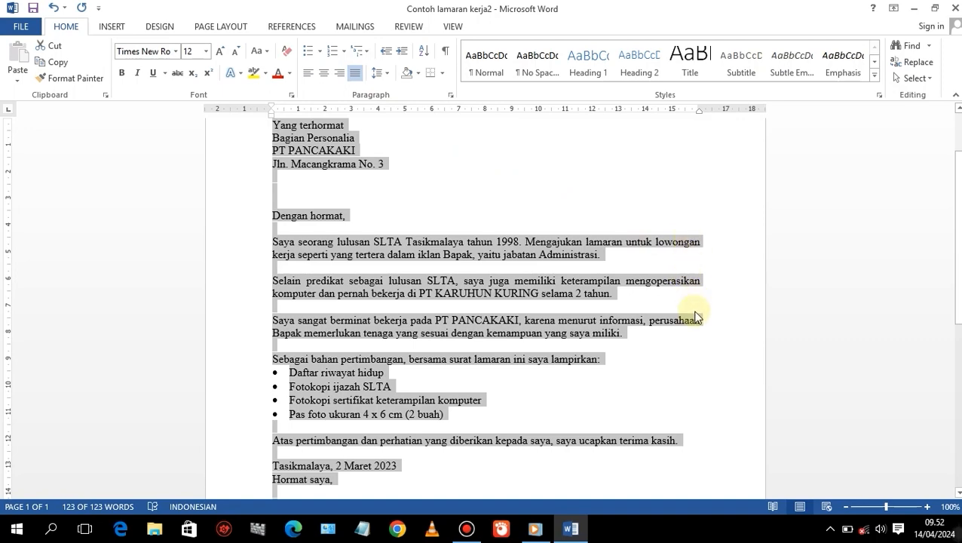
Set the line spacing of the whole selected letter to 1,5.
scroll(435, 284, "down", 1)
scroll(433, 281, "down", 8)
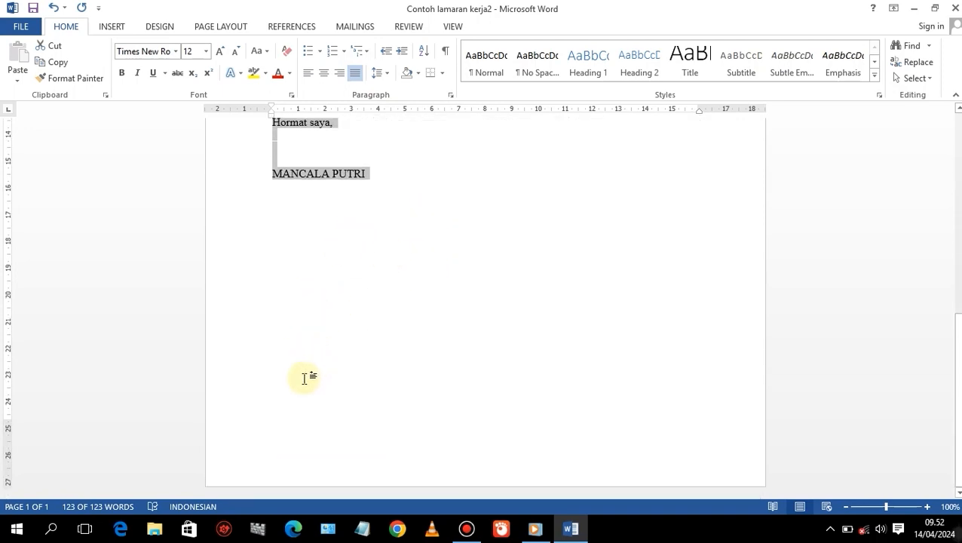
scroll(391, 326, "up", 10)
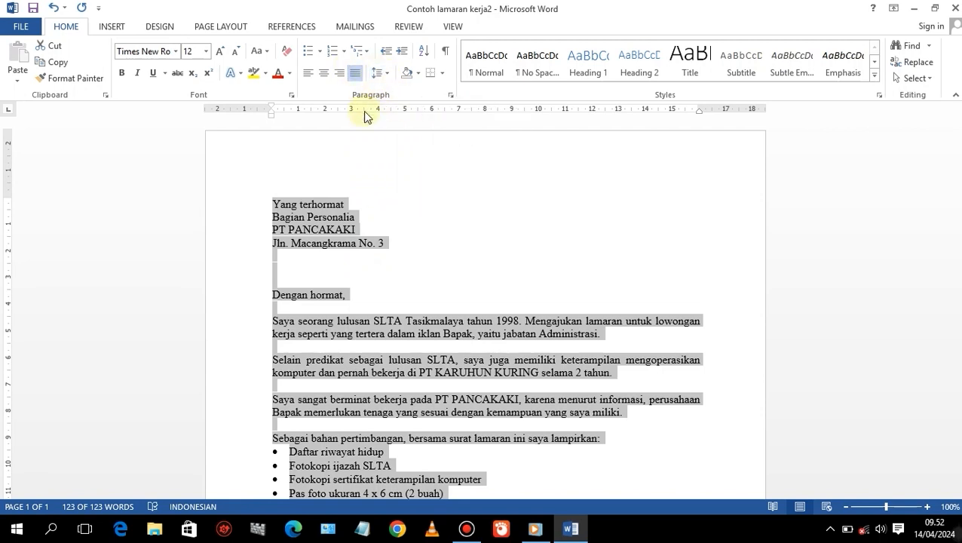
left_click(387, 73)
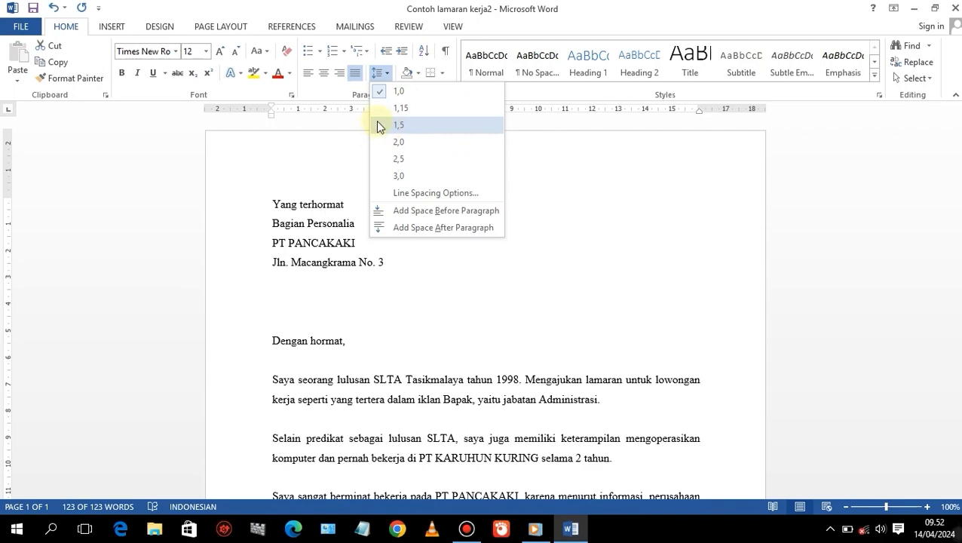
left_click(382, 126)
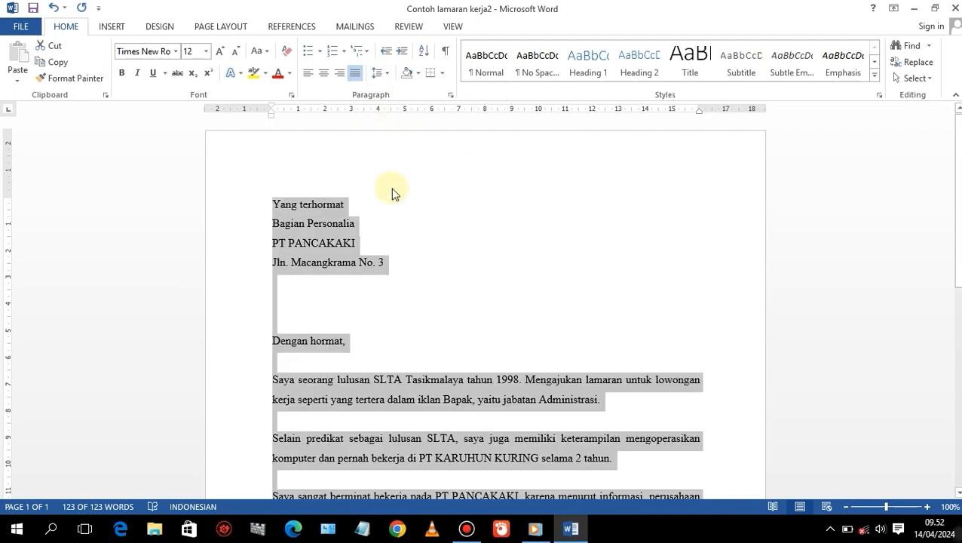
Deselect the text and review the reformatted letter in the print preview.
scroll(479, 260, "down", 6)
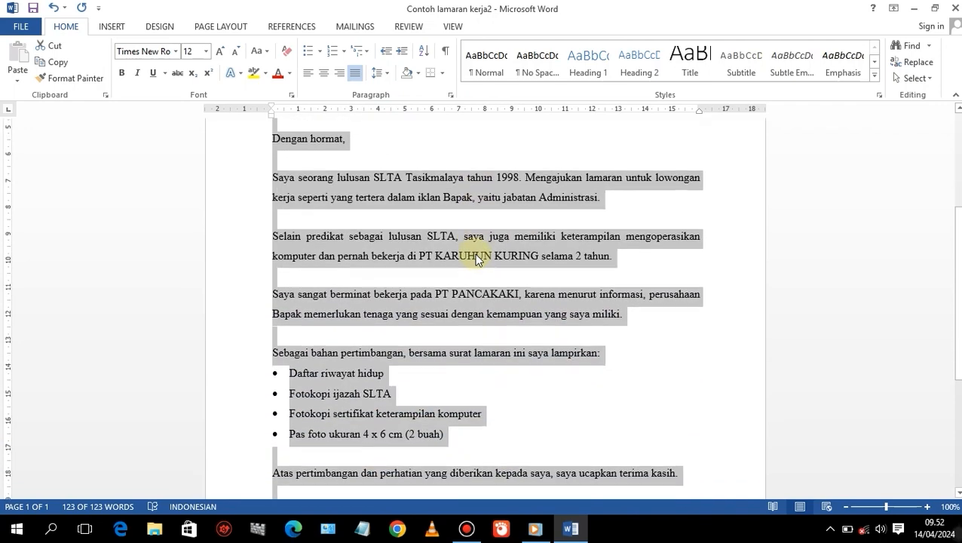
scroll(476, 258, "down", 3)
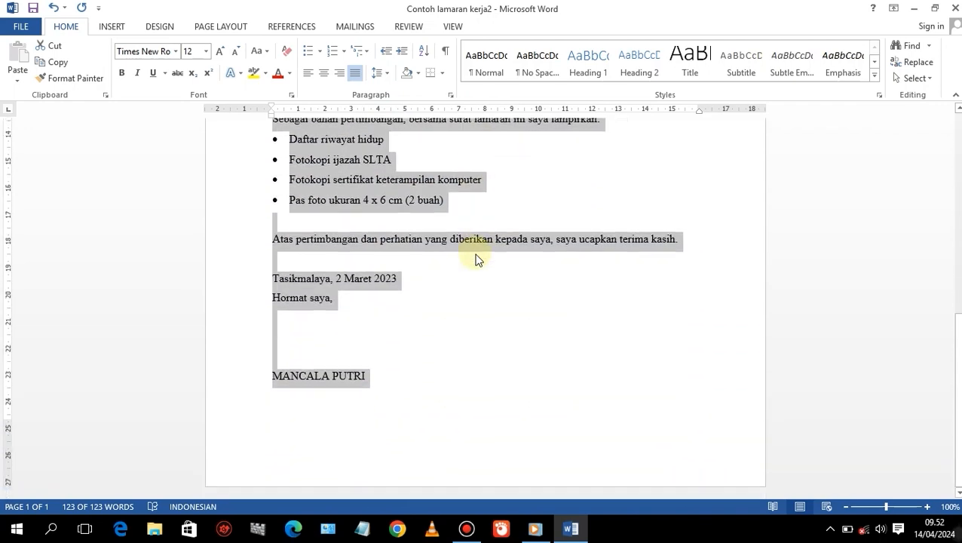
scroll(475, 259, "up", 10)
left_click(468, 245)
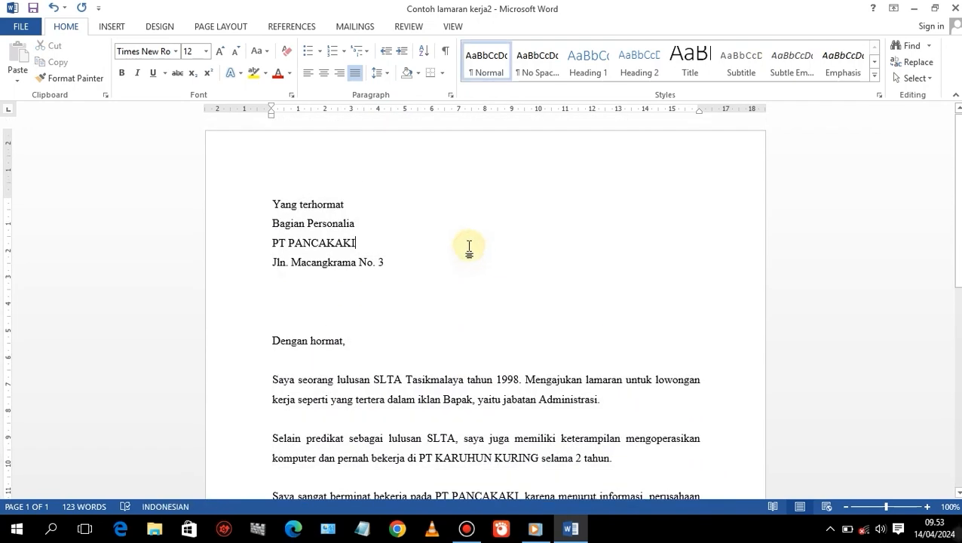
left_click(27, 27)
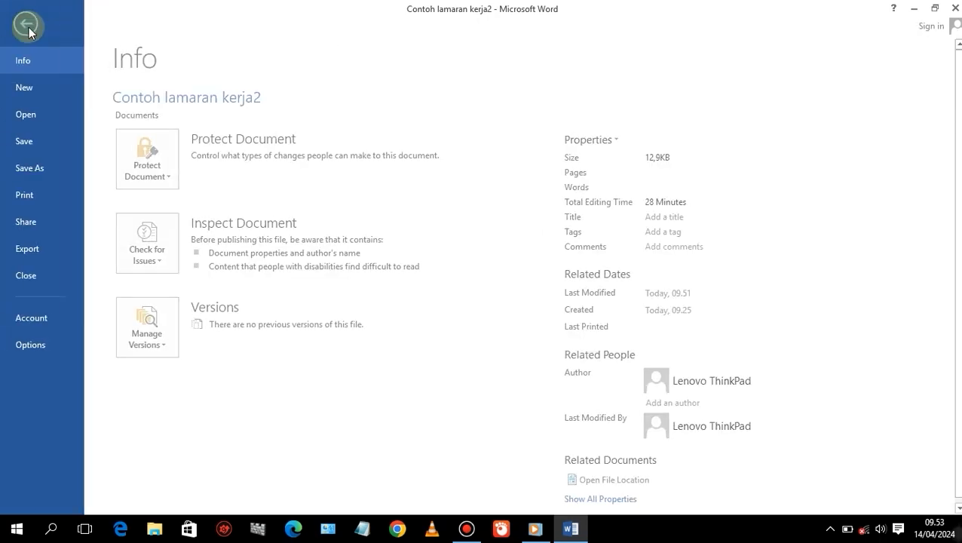
left_click(24, 195)
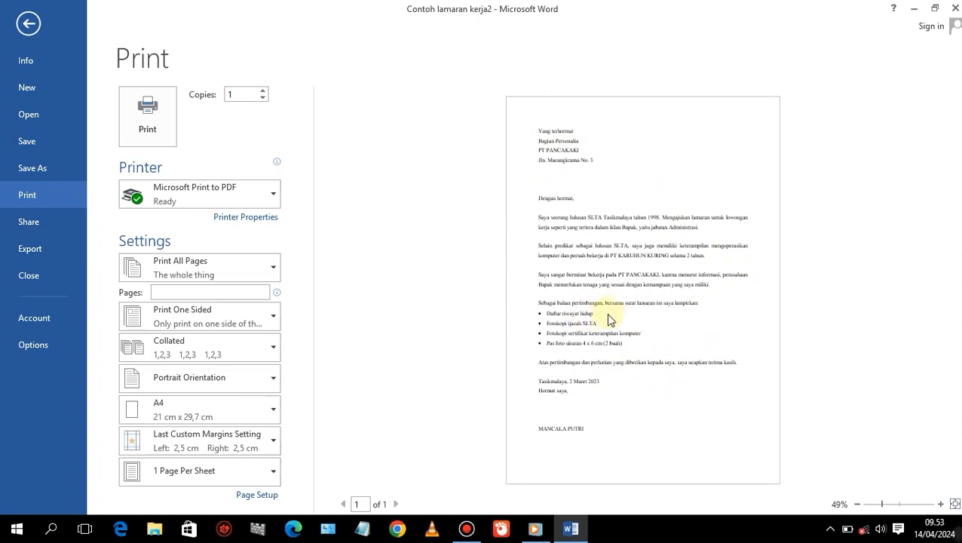
Save the document with its formatting changes.
left_click(30, 142)
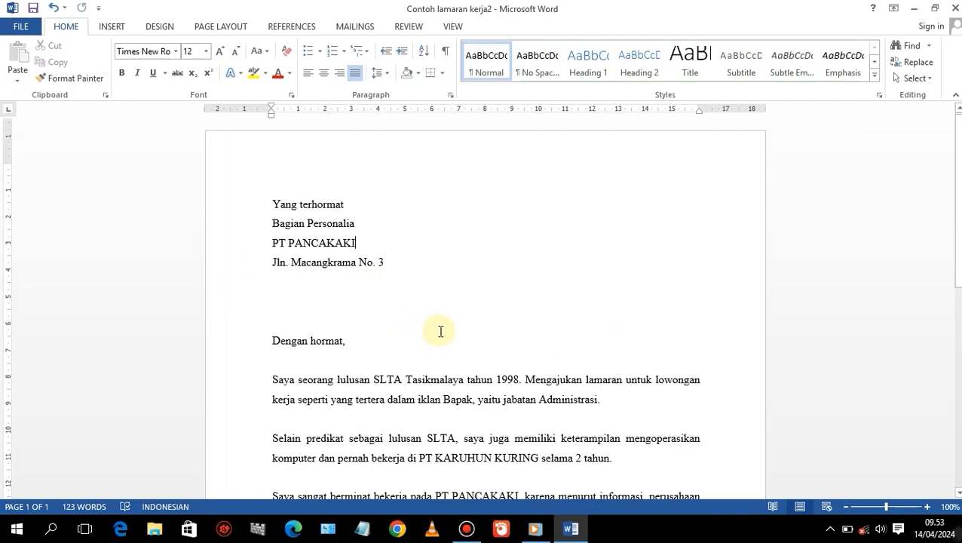
scroll(440, 331, "down", 5)
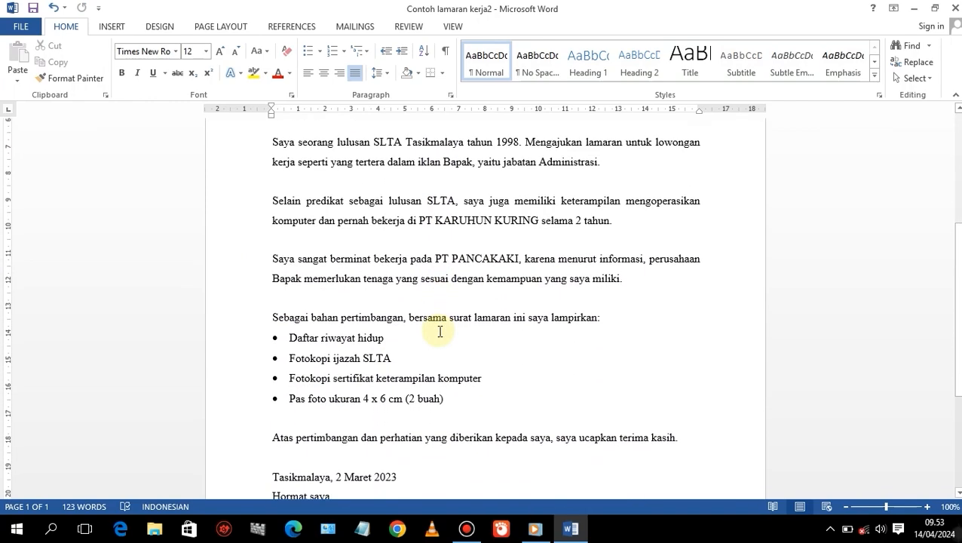
scroll(440, 331, "down", 4)
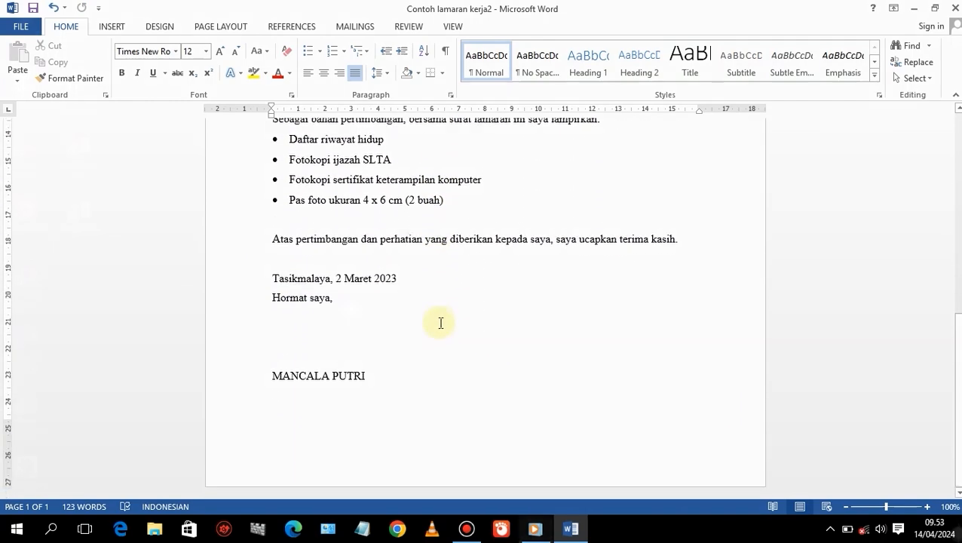